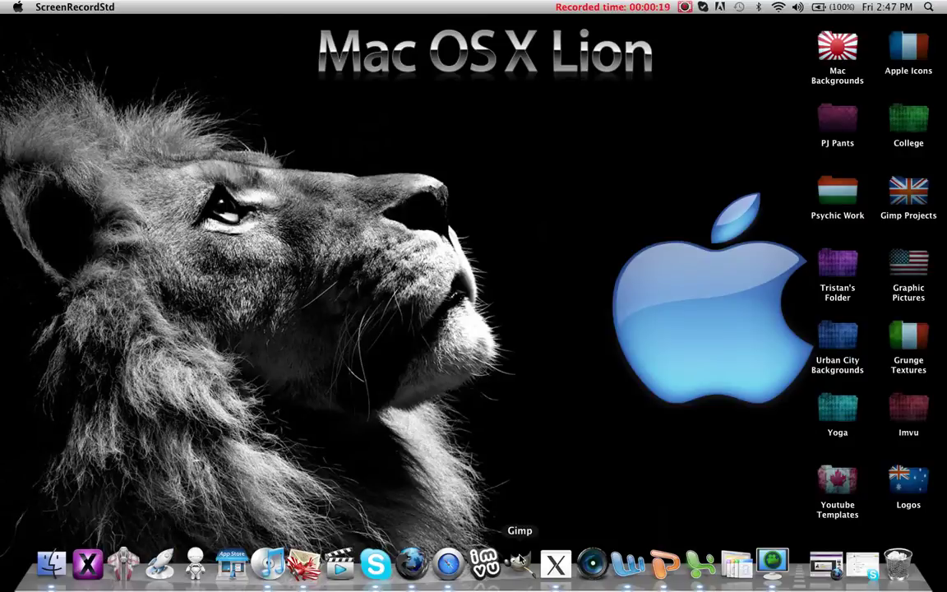
# Launch GIMP and position its empty image window between the toolbox and the layers dock.
pyautogui.click(519, 561)
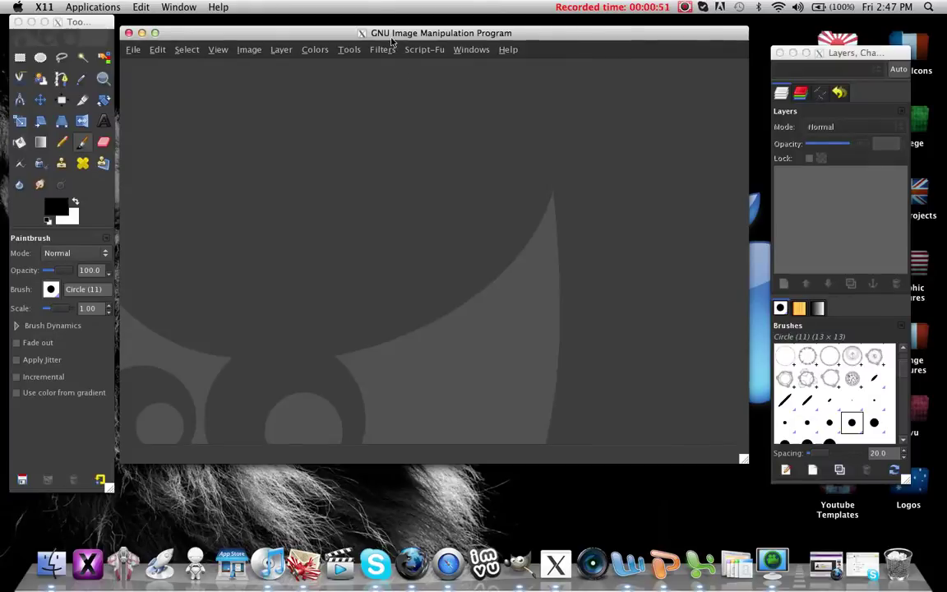
pyautogui.moveTo(359, 33)
pyautogui.mouseDown()
pyautogui.moveTo(392, 25)
pyautogui.moveTo(370, 33)
pyautogui.mouseUp()
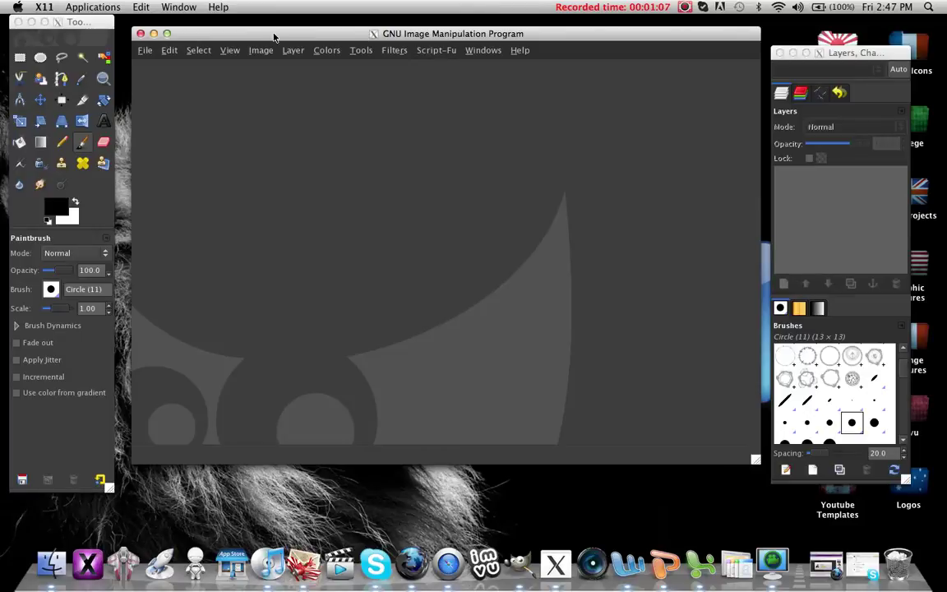
pyautogui.moveTo(271, 34)
pyautogui.mouseDown()
pyautogui.moveTo(258, 34)
pyautogui.moveTo(270, 40)
pyautogui.mouseUp()
# Open the icon background th_bd813585.png as a layer from the Icon Templates folder inside the Desktop's Imvu folder.
pyautogui.click(140, 55)
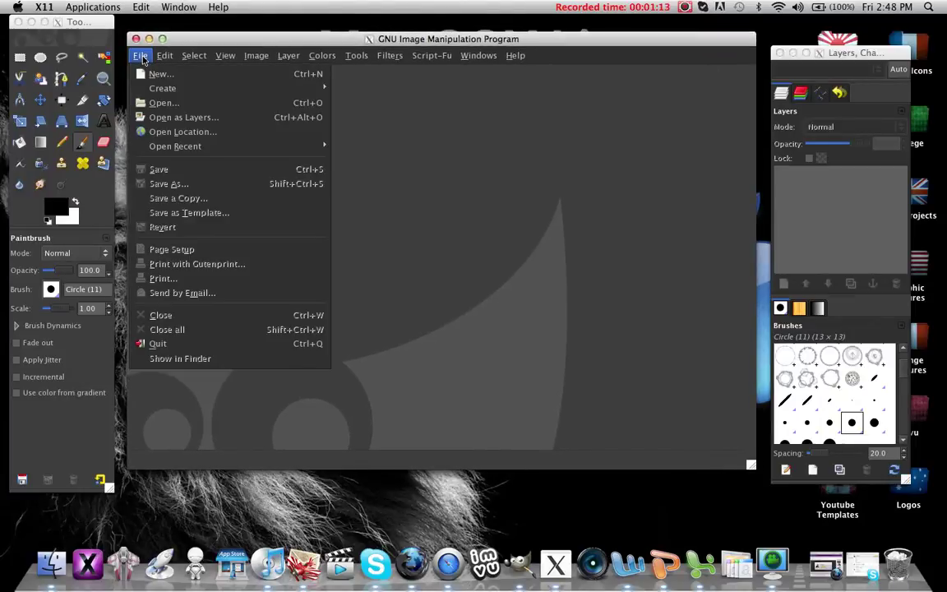
pyautogui.click(195, 117)
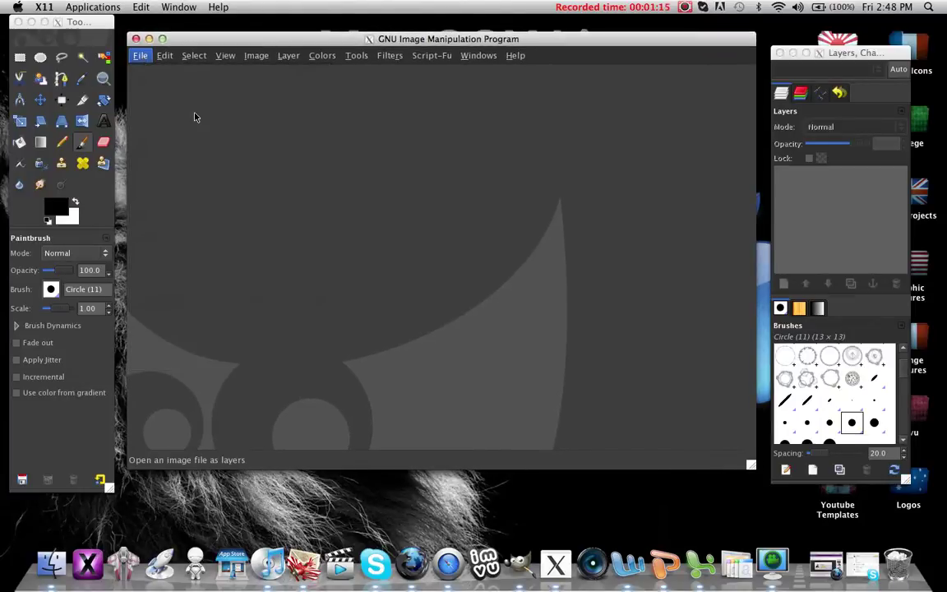
pyautogui.click(207, 143)
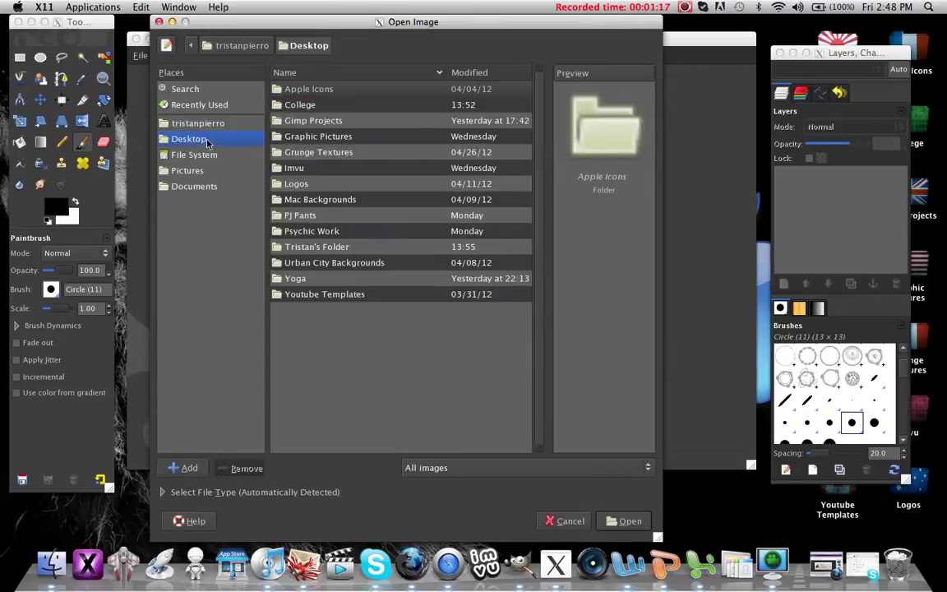
pyautogui.doubleClick(300, 167)
pyautogui.scroll(-3, 336, 259)
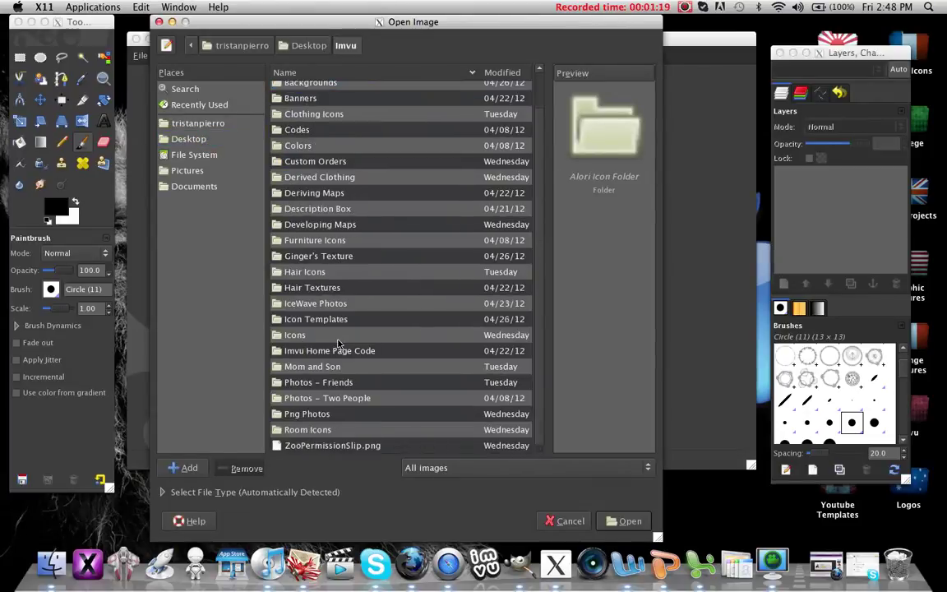
pyautogui.doubleClick(284, 290)
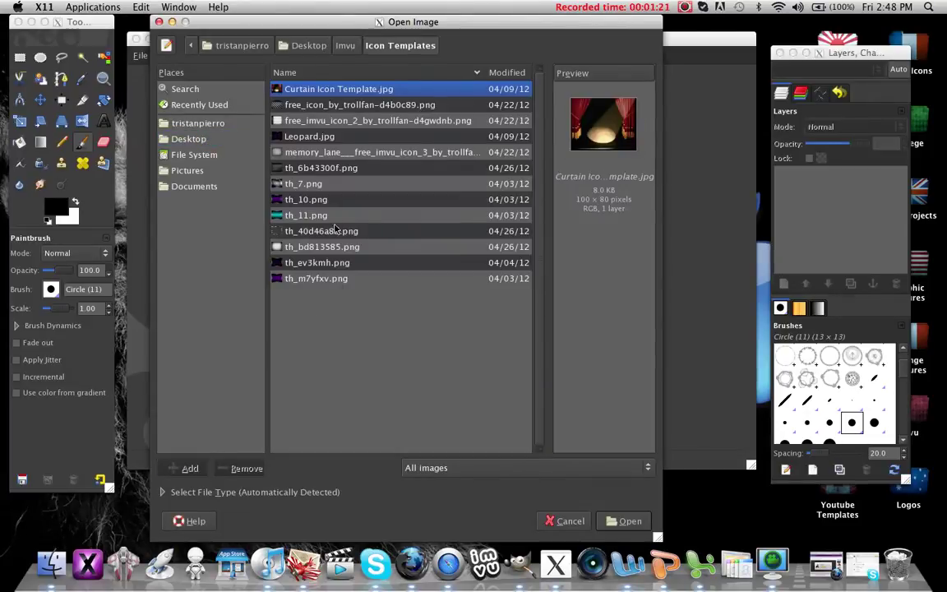
pyautogui.click(315, 250)
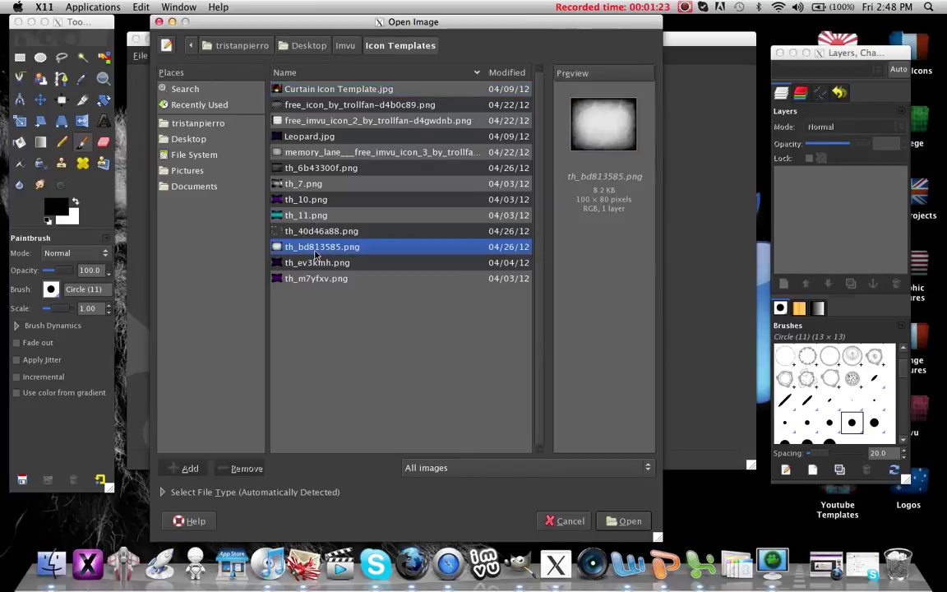
pyautogui.click(313, 121)
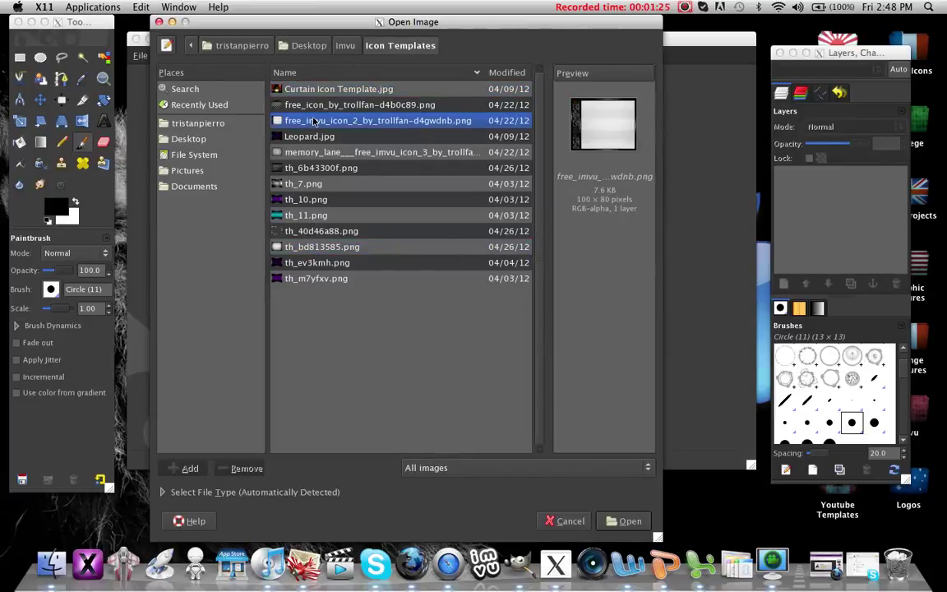
pyautogui.click(314, 152)
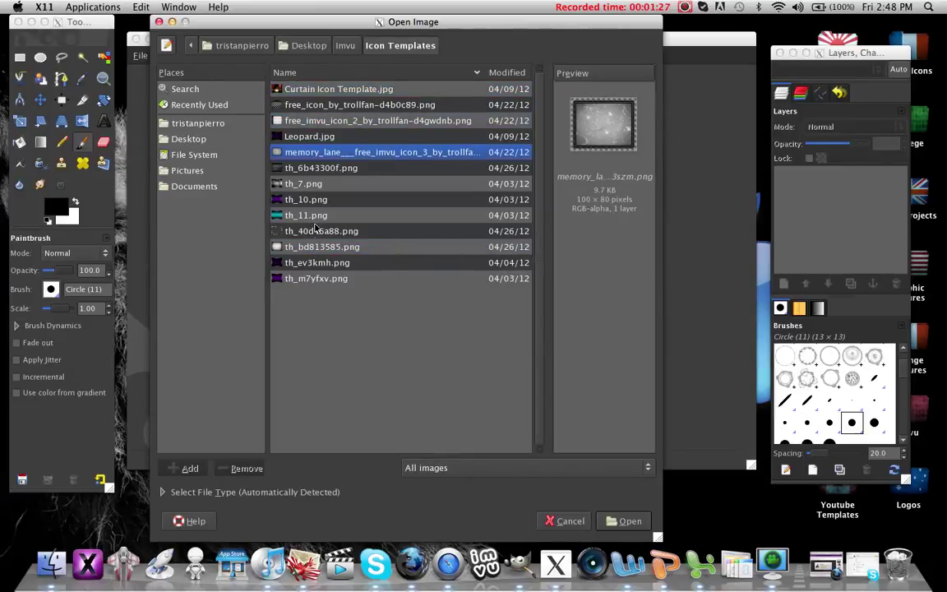
pyautogui.doubleClick(317, 246)
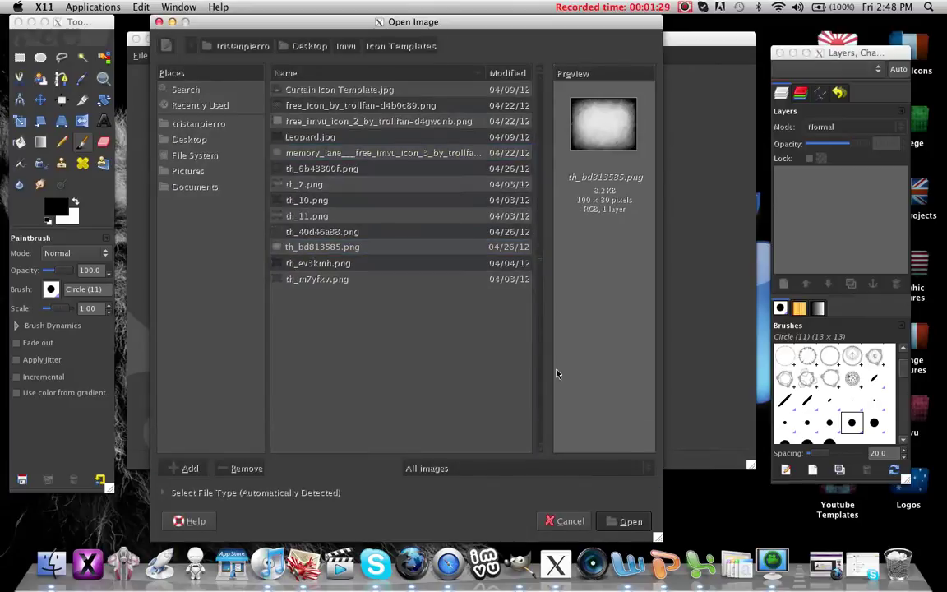
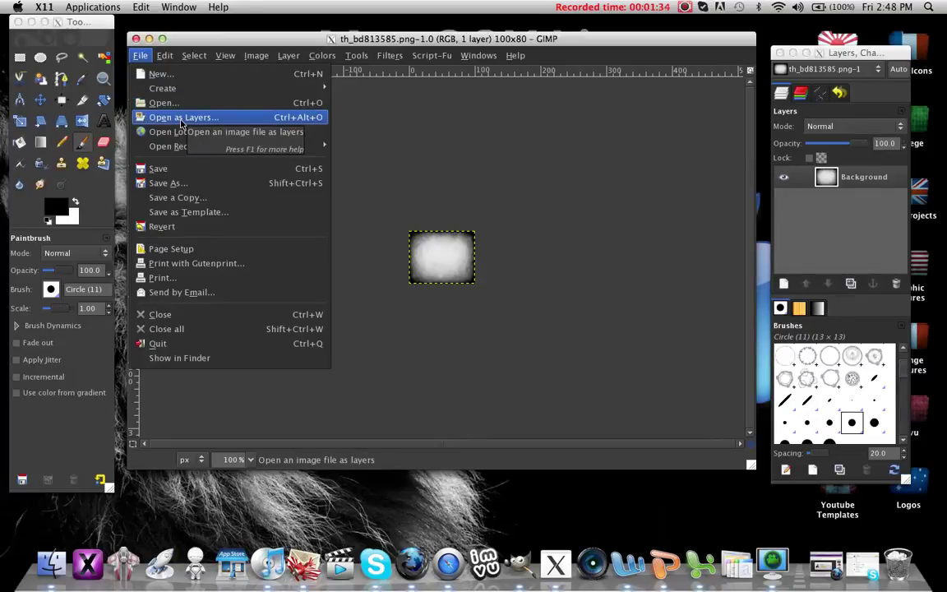
# Start opening another image as a layer and browse to the Png Photos folder inside the Desktop's Imvu folder.
pyautogui.click(183, 118)
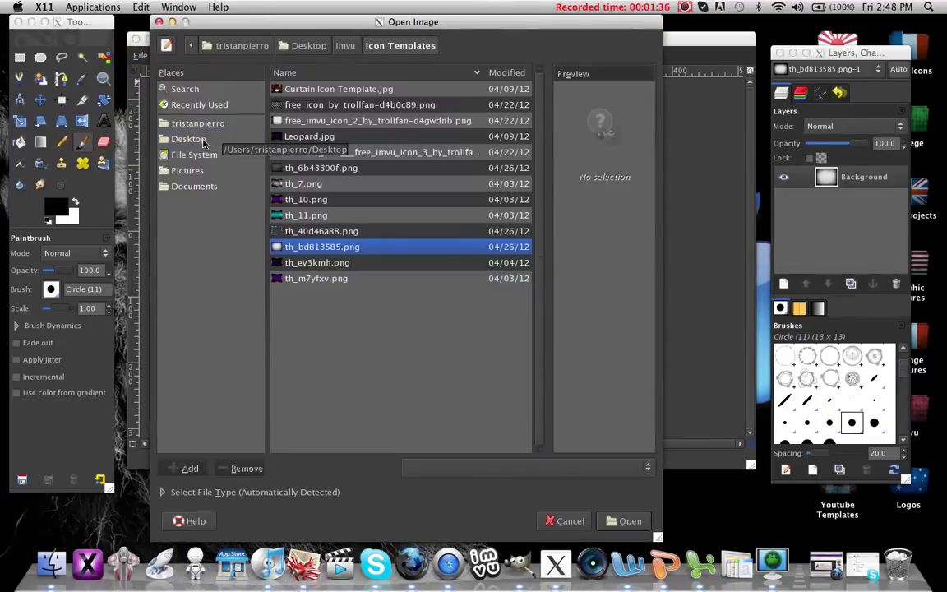
pyautogui.click(204, 138)
pyautogui.doubleClick(298, 168)
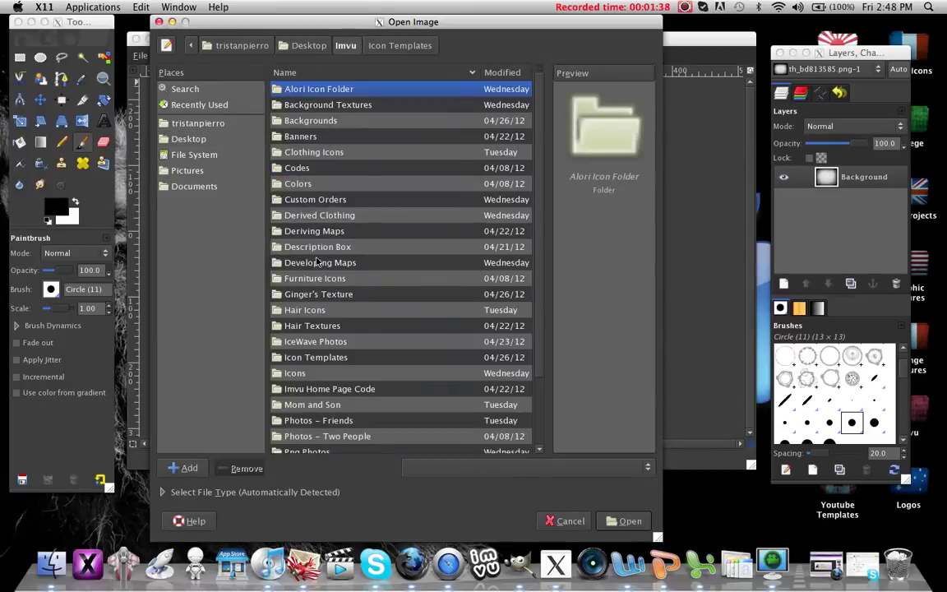
pyautogui.scroll(-3, 317, 261)
pyautogui.doubleClick(317, 372)
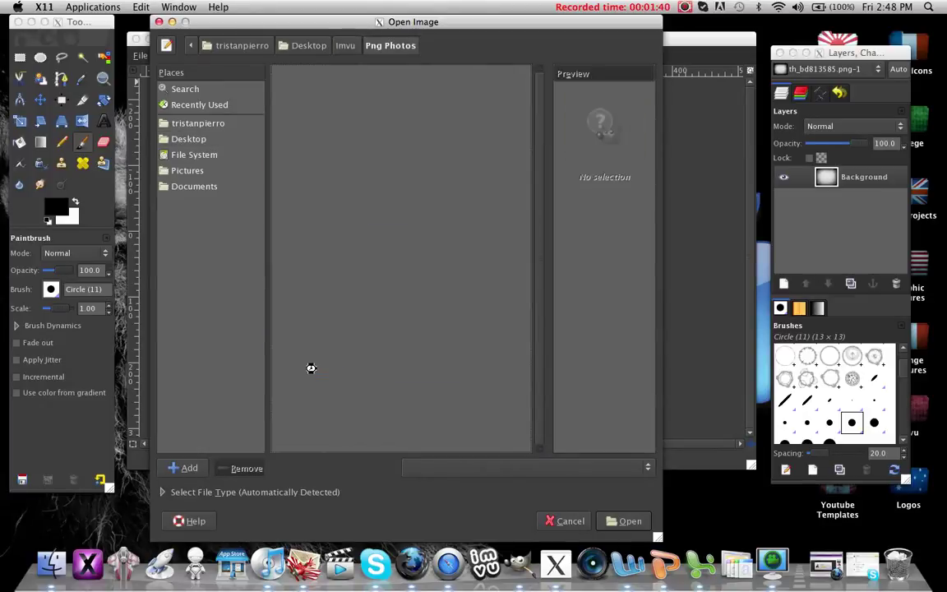
# Preview the avatar photos in Png Photos and add Bulbasaur.png as a layer above the icon background.
pyautogui.click(328, 153)
pyautogui.click(318, 168)
pyautogui.click(308, 182)
pyautogui.click(344, 247)
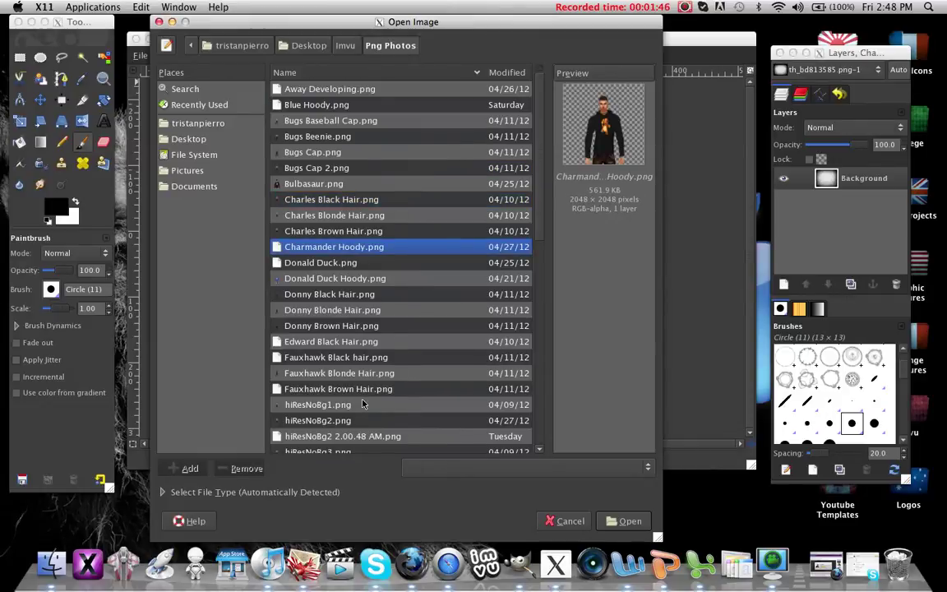
pyautogui.scroll(-10, 361, 404)
pyautogui.click(337, 367)
pyautogui.click(337, 397)
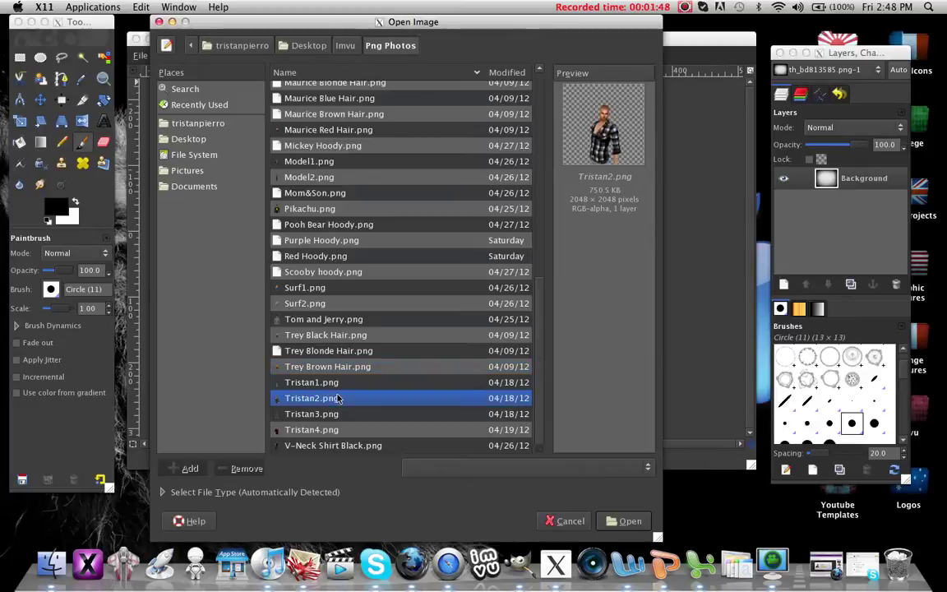
pyautogui.click(340, 430)
pyautogui.click(355, 319)
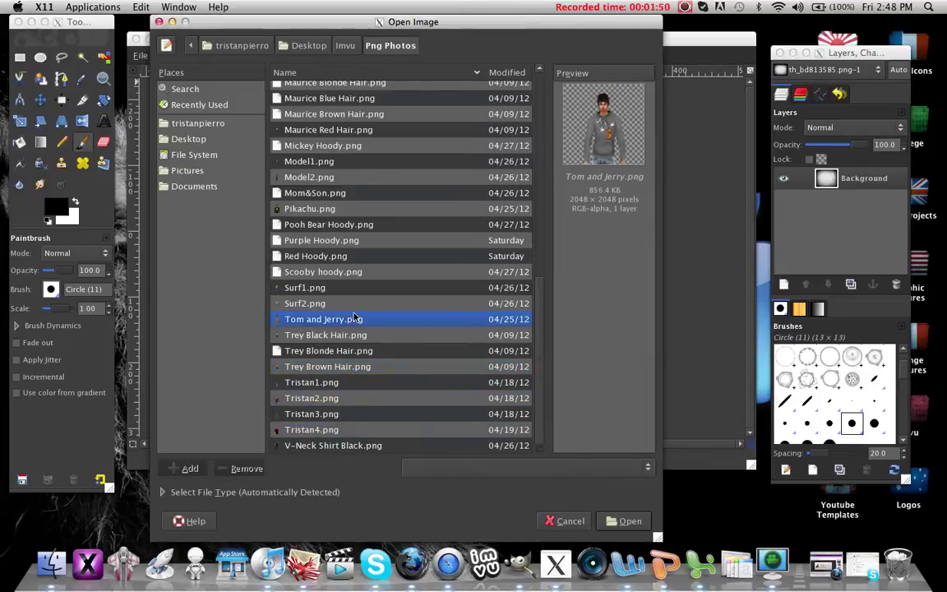
pyautogui.click(357, 288)
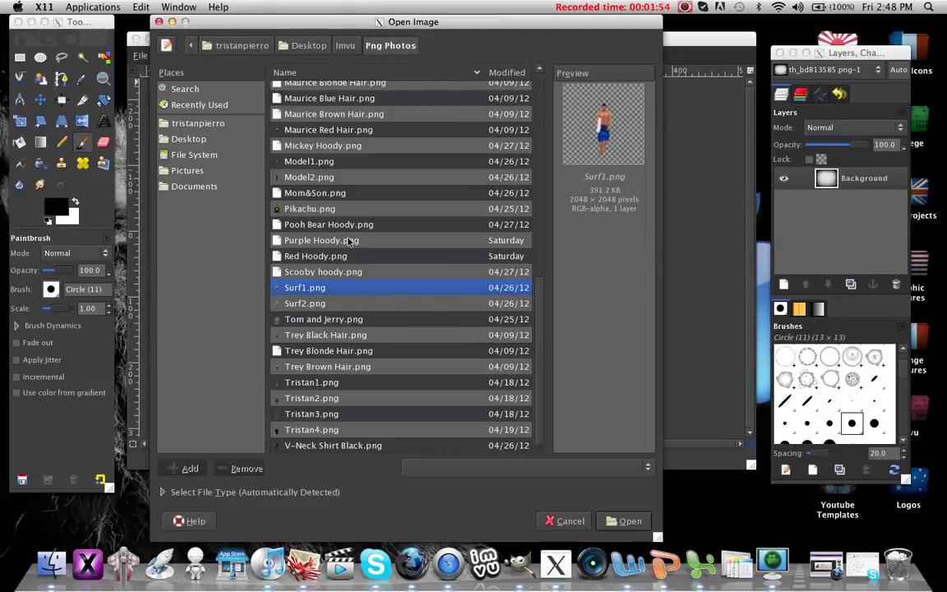
pyautogui.click(335, 177)
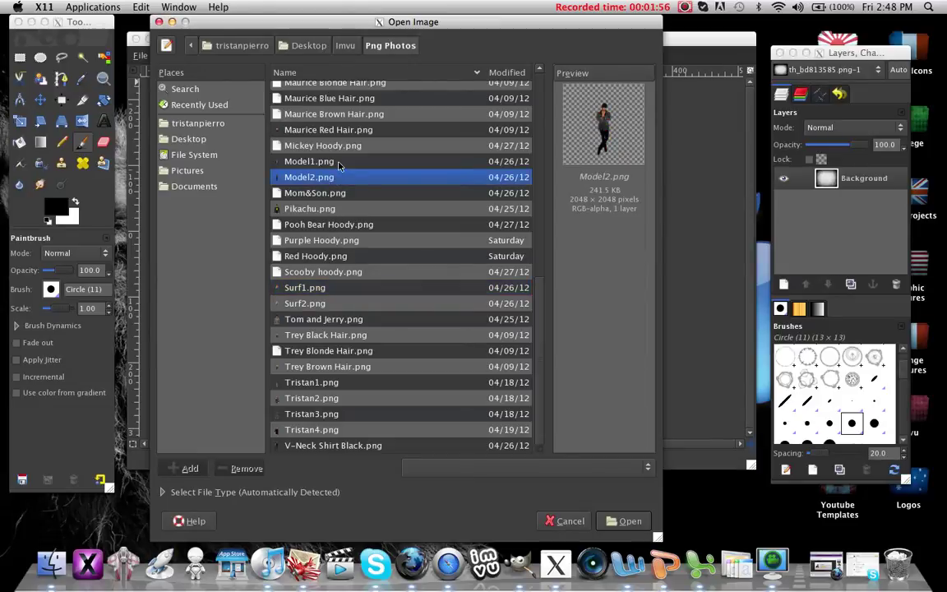
pyautogui.press('Up')
pyautogui.scroll(10, 341, 175)
pyautogui.click(328, 197)
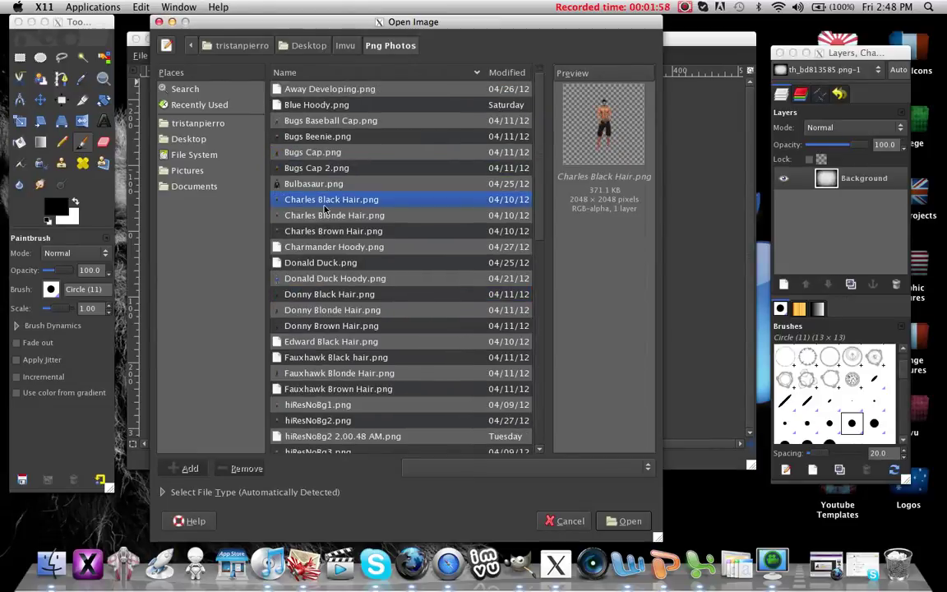
pyautogui.click(327, 187)
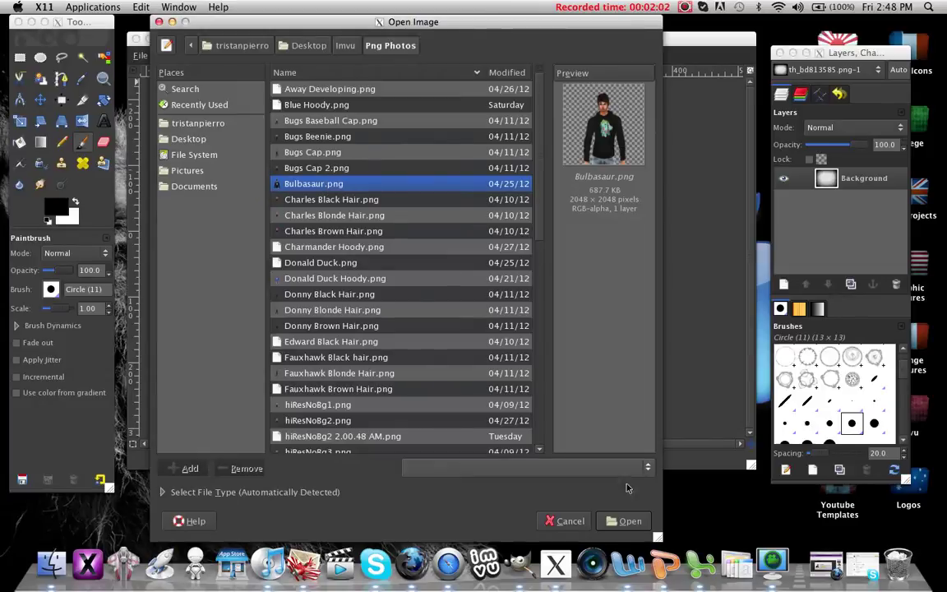
pyautogui.click(625, 520)
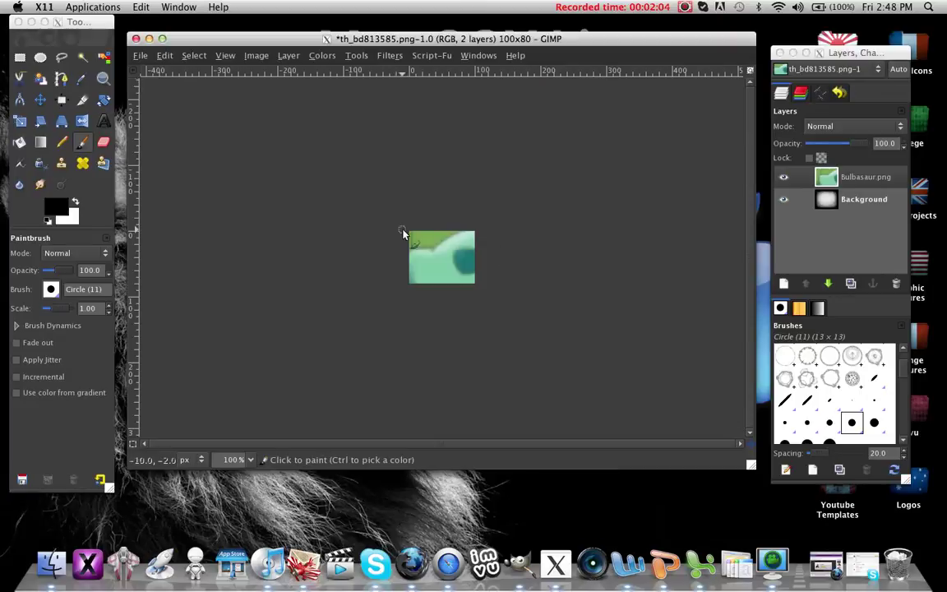
# Scale the Bulbasaur.png layer down to about 210 by 225 px so the whole avatar becomes small.
pyautogui.click(20, 122)
pyautogui.moveTo(378, 224); pyautogui.dragTo(256, 148)
pyautogui.moveTo(210, 113); pyautogui.dragTo(321, 255)
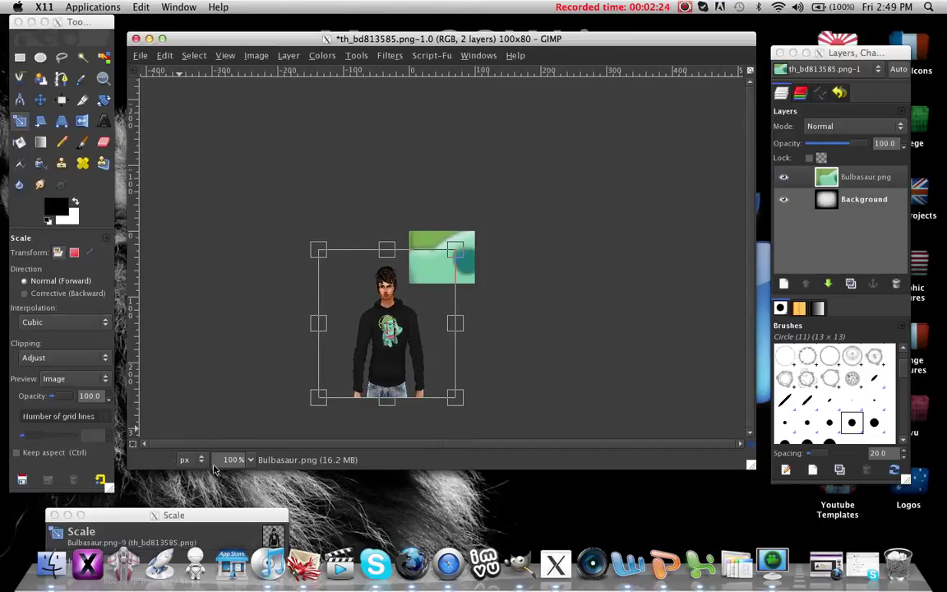
pyautogui.moveTo(218, 514); pyautogui.dragTo(224, 247)
pyautogui.click(244, 356)
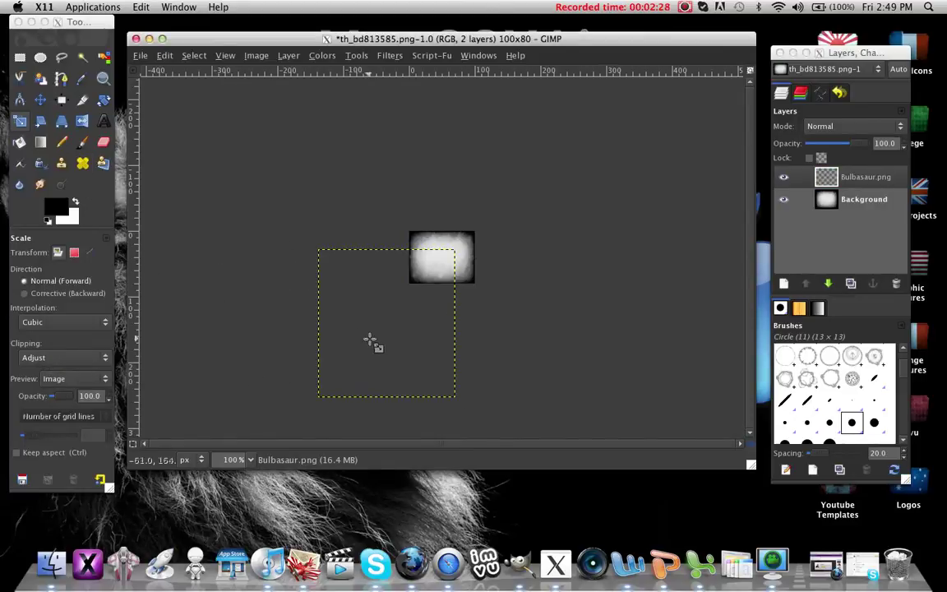
# Move the scaled avatar layer over the icon background so its head and shoulders are centred in the canvas.
pyautogui.click(36, 103)
pyautogui.click(36, 103)
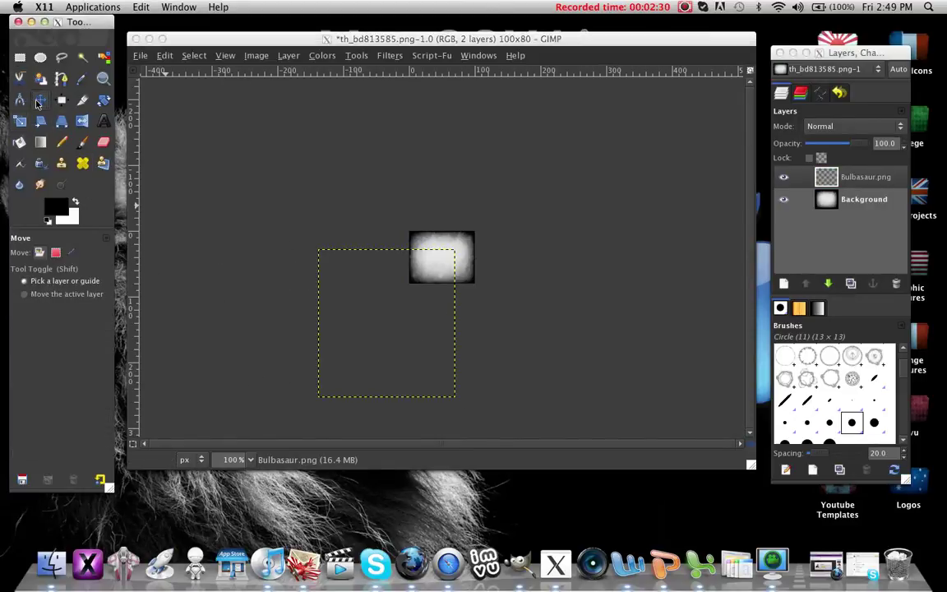
pyautogui.click(383, 344)
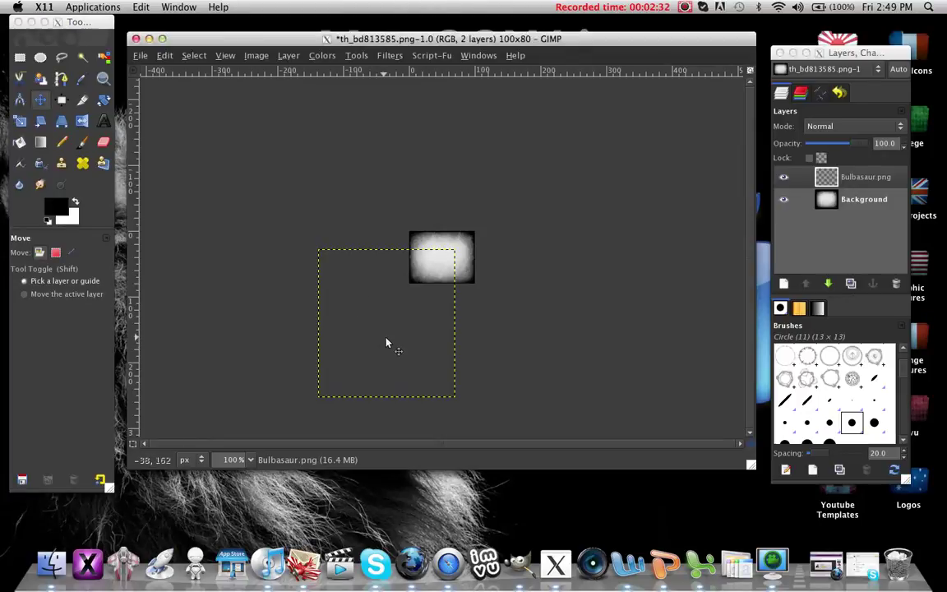
pyautogui.moveTo(378, 332); pyautogui.dragTo(433, 296)
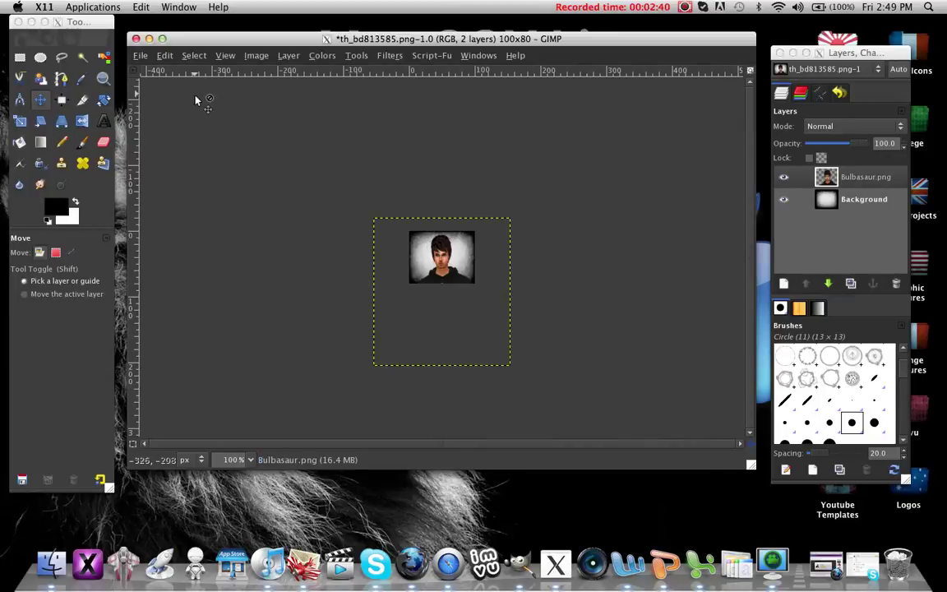
# Save the head-and-shoulders icon to the Desktop as 1.png, accepting the export options.
pyautogui.click(141, 56)
pyautogui.click(194, 184)
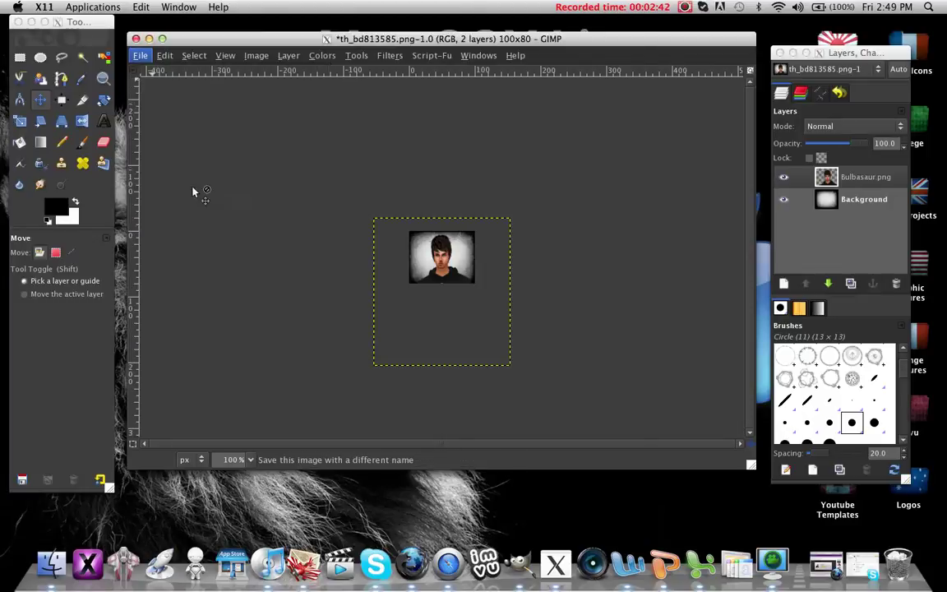
pyautogui.click(202, 207)
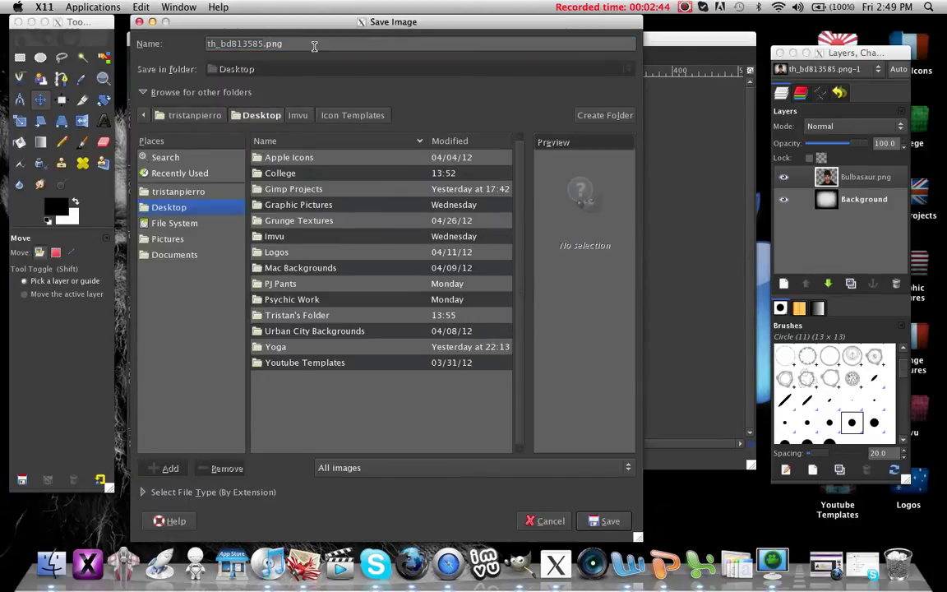
pyautogui.click(160, 45)
pyautogui.write('2')
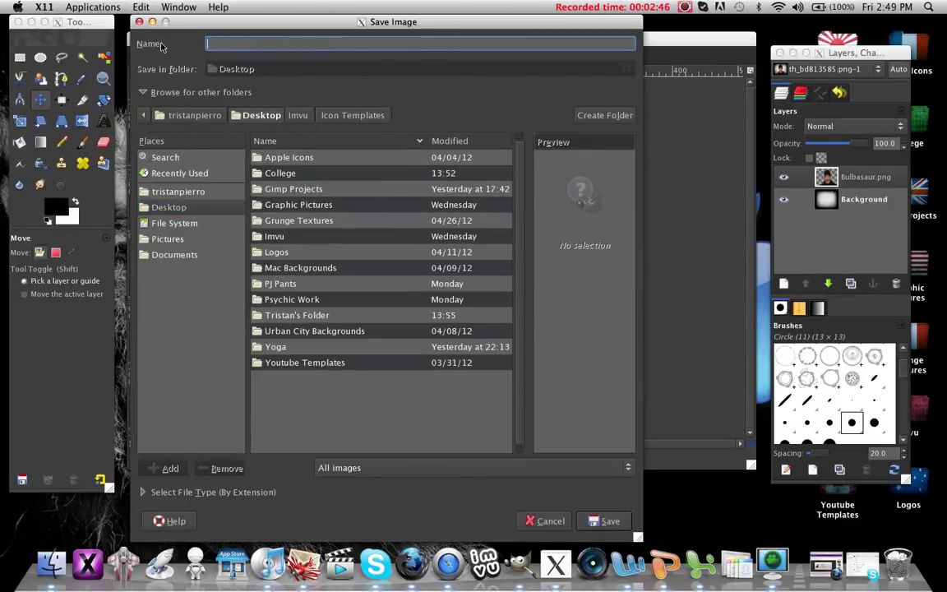
pyautogui.press('Return')
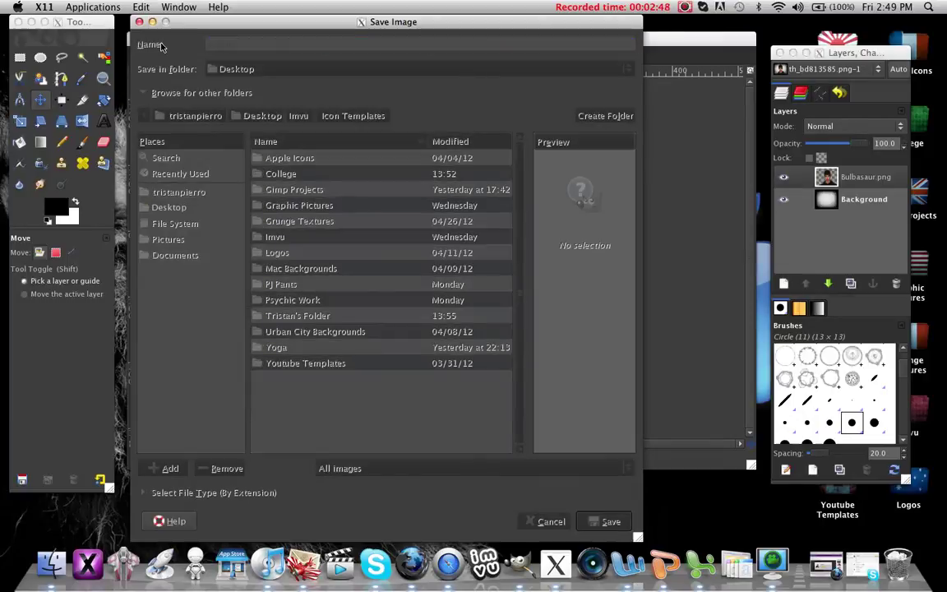
pyautogui.press('Return')
pyautogui.press('Return')
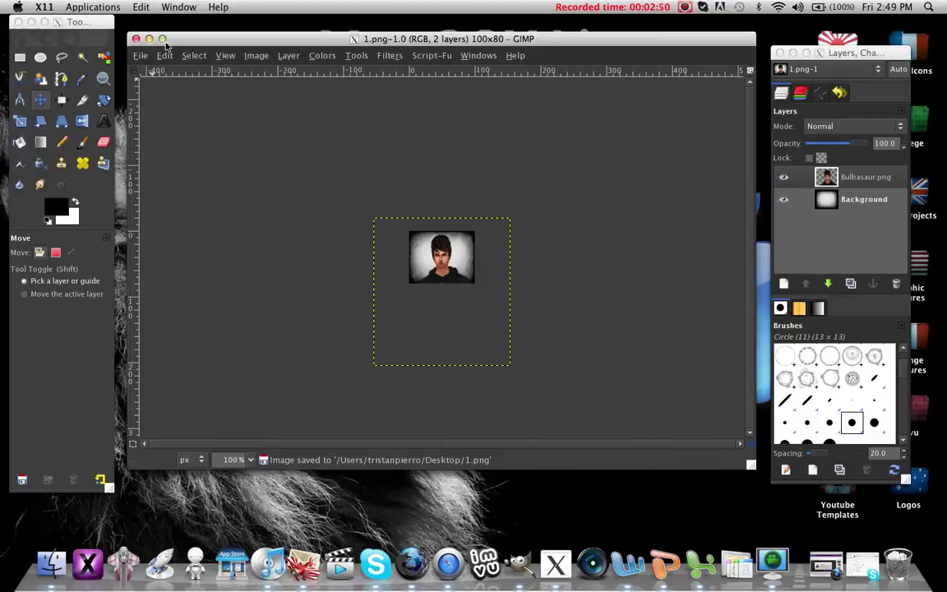
# Move the avatar layer up to frame the face and chest, and save the icon to the Desktop as 2.png with merged layers.
pyautogui.moveTo(456, 271)
pyautogui.mouseDown()
pyautogui.moveTo(448, 273)
pyautogui.moveTo(448, 256)
pyautogui.mouseUp()
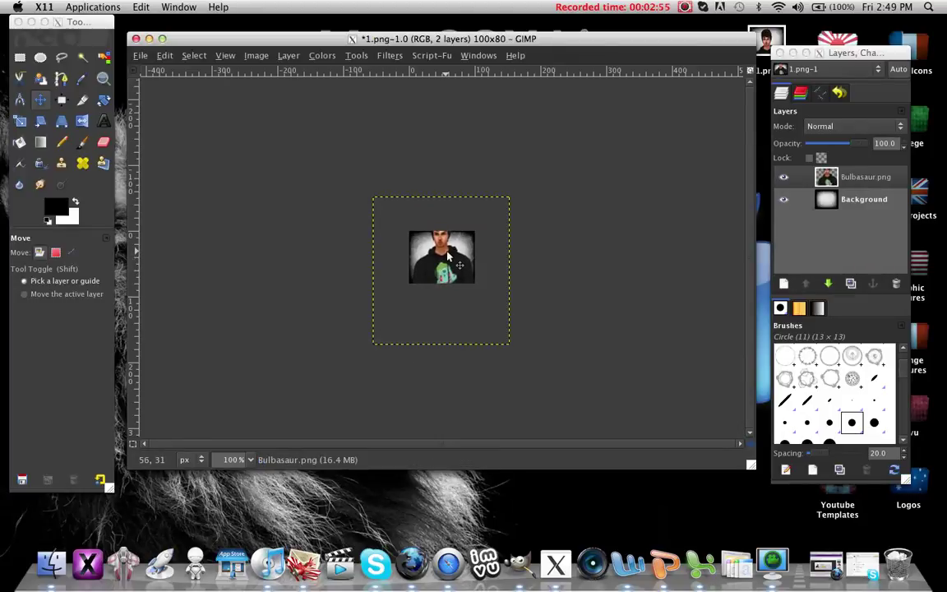
pyautogui.click(144, 55)
pyautogui.click(211, 184)
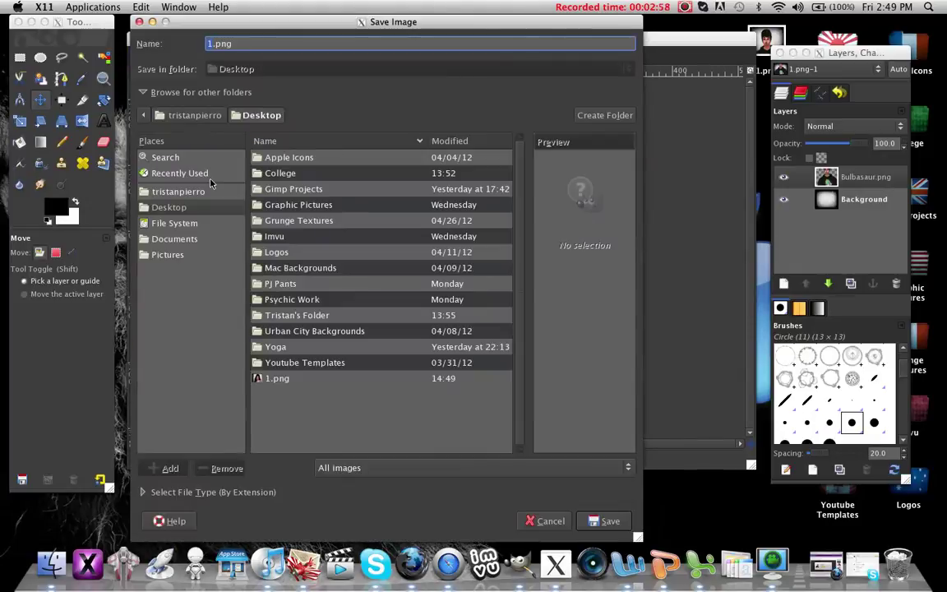
pyautogui.write('2')
pyautogui.press('Return')
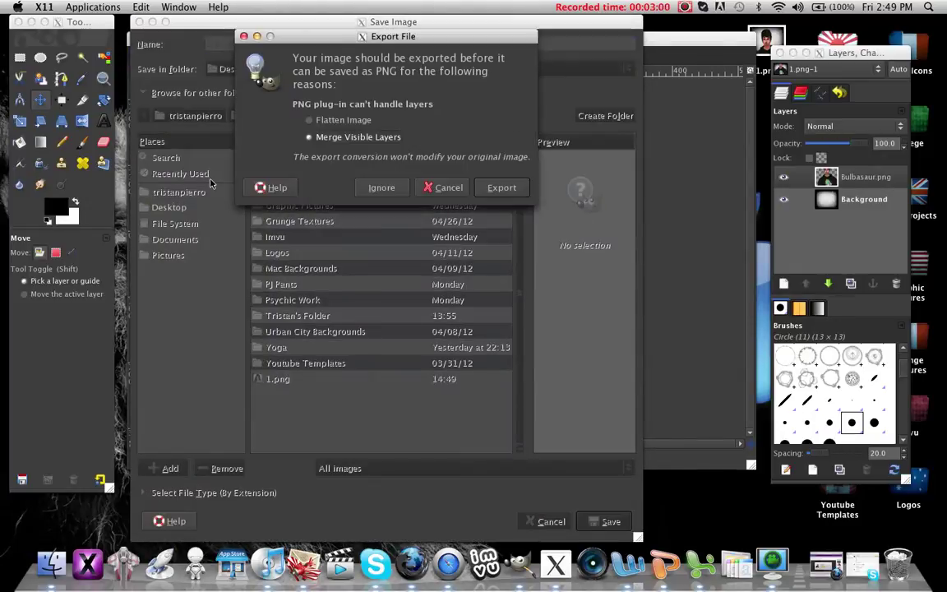
pyautogui.press('Return')
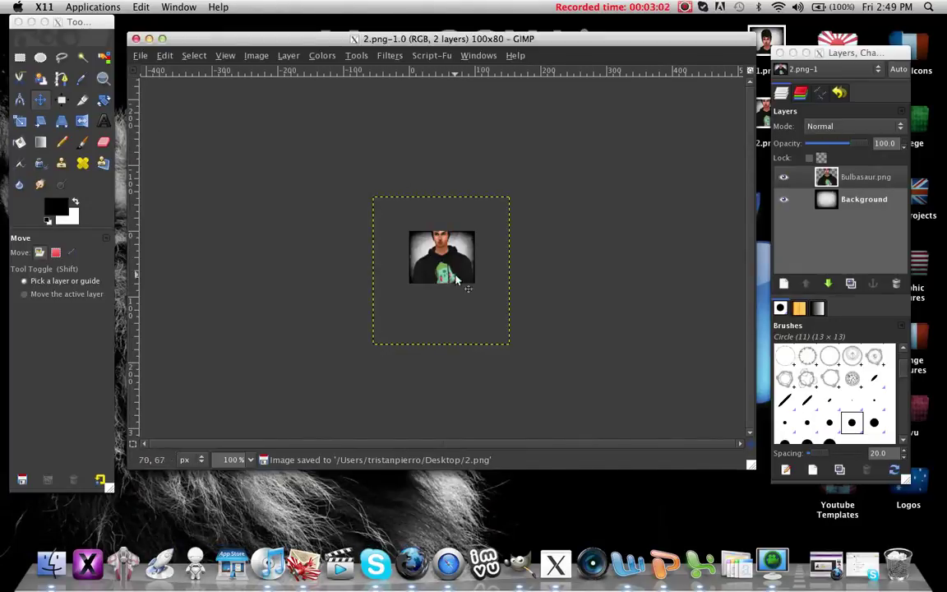
# Move the avatar layer up until the hoodie's print is centred in the canvas, and save this icon to the Desktop as 3.png.
pyautogui.moveTo(445, 275); pyautogui.dragTo(445, 250)
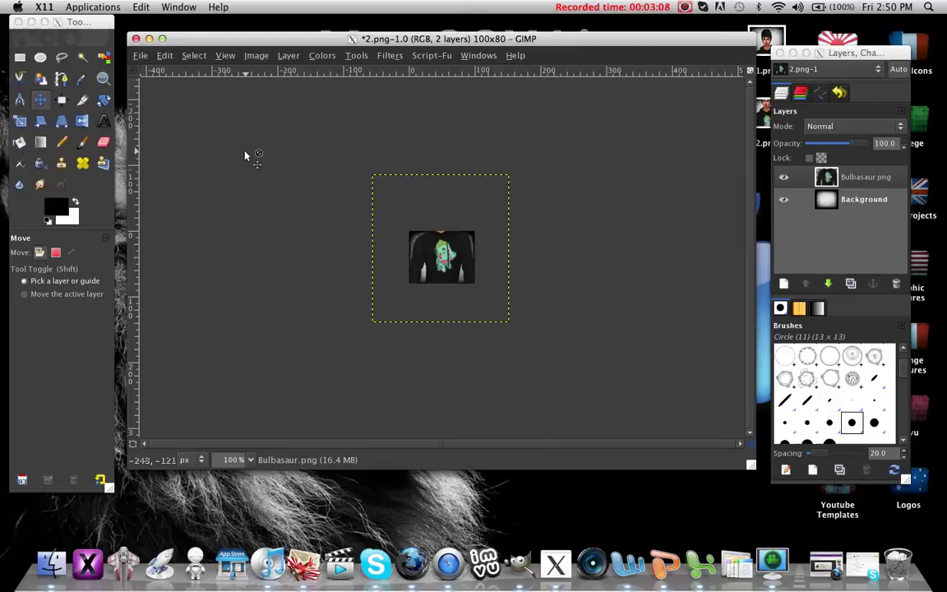
pyautogui.click(140, 54)
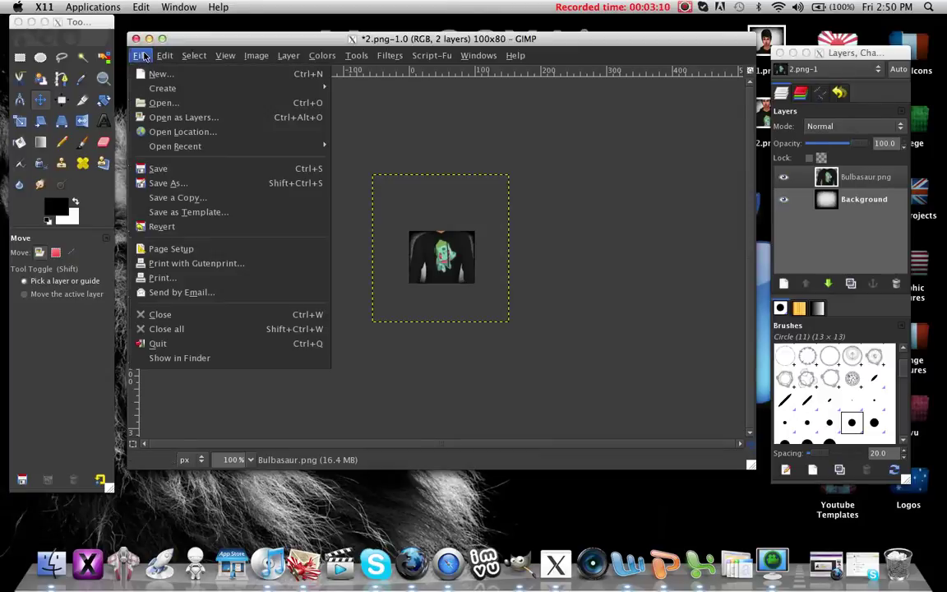
pyautogui.click(212, 183)
pyautogui.write('Bume')
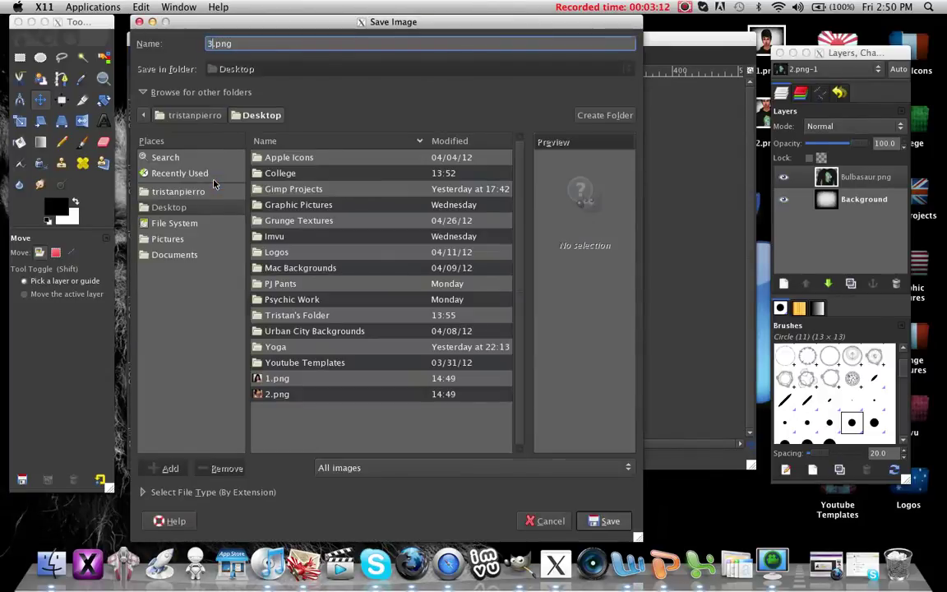
pyautogui.press('Return')
pyautogui.press('Return')
pyautogui.click(457, 249)
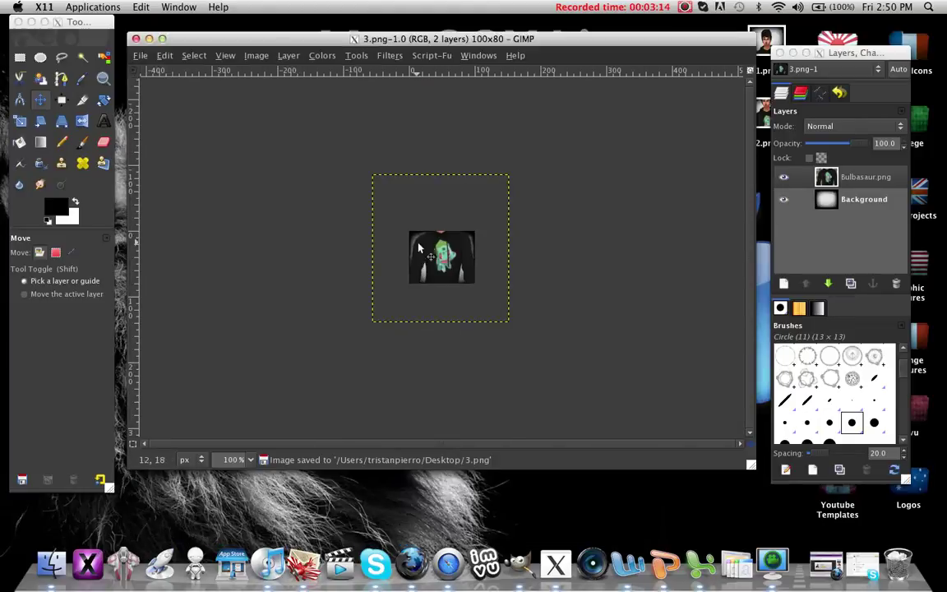
# Move the avatar layer further up to frame the lower torso and sleeves, and save this icon to the Desktop as 4.png.
pyautogui.moveTo(446, 262); pyautogui.dragTo(447, 237)
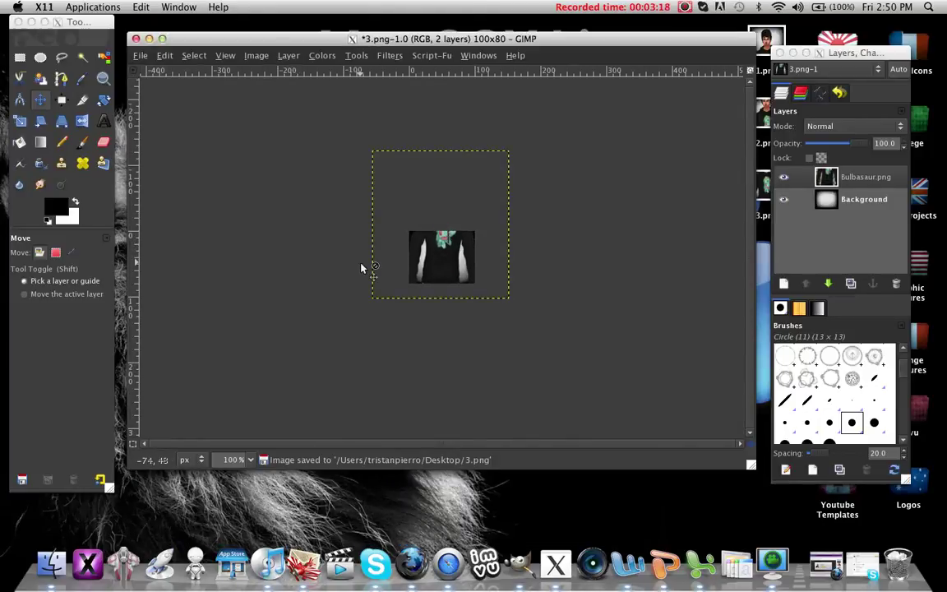
pyautogui.click(140, 55)
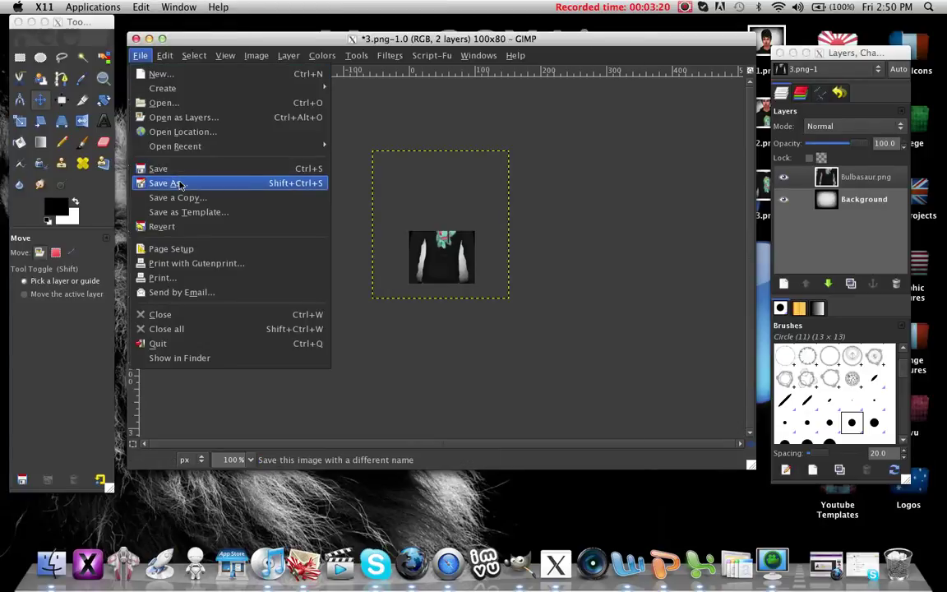
pyautogui.click(183, 183)
pyautogui.write('4')
pyautogui.press('Return')
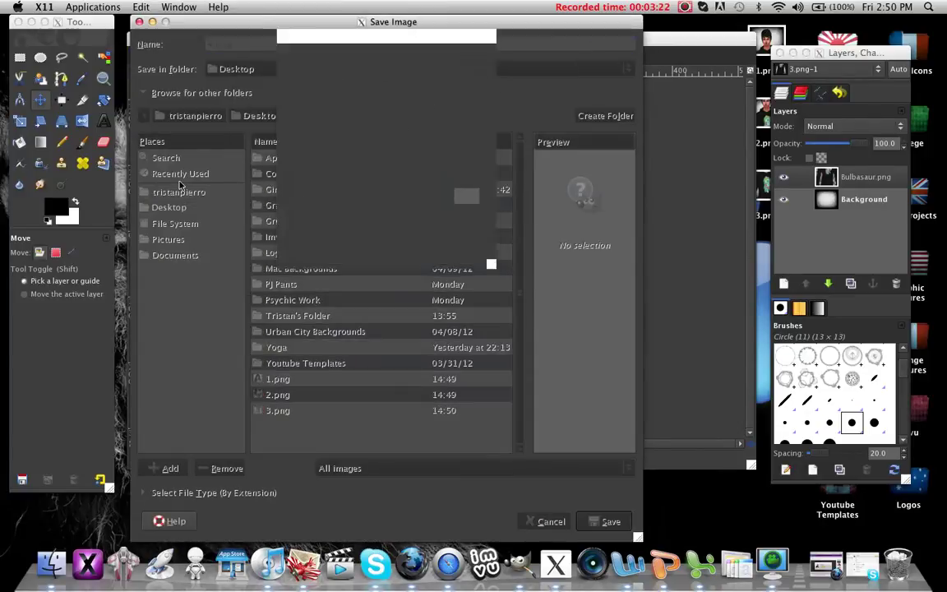
pyautogui.press('Return')
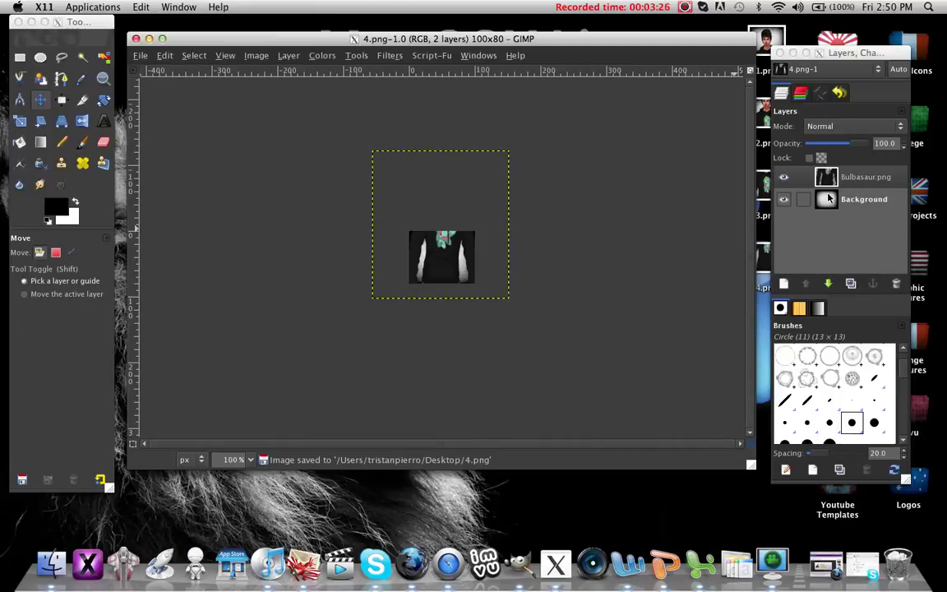
# Delete the Bulbasaur.png layer and add 1.png from the Desktop as a layer above the background.
pyautogui.click(896, 283)
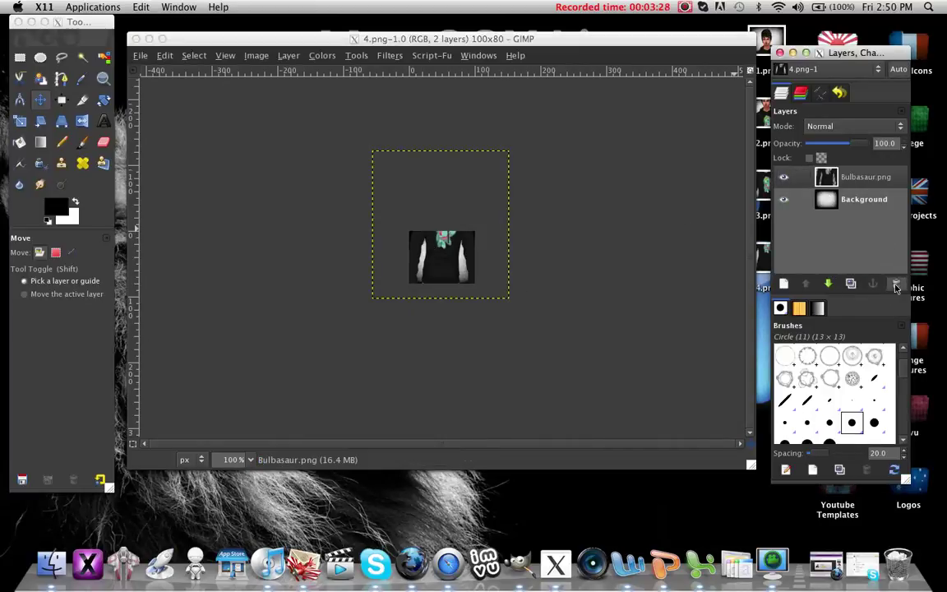
pyautogui.click(160, 43)
pyautogui.click(140, 55)
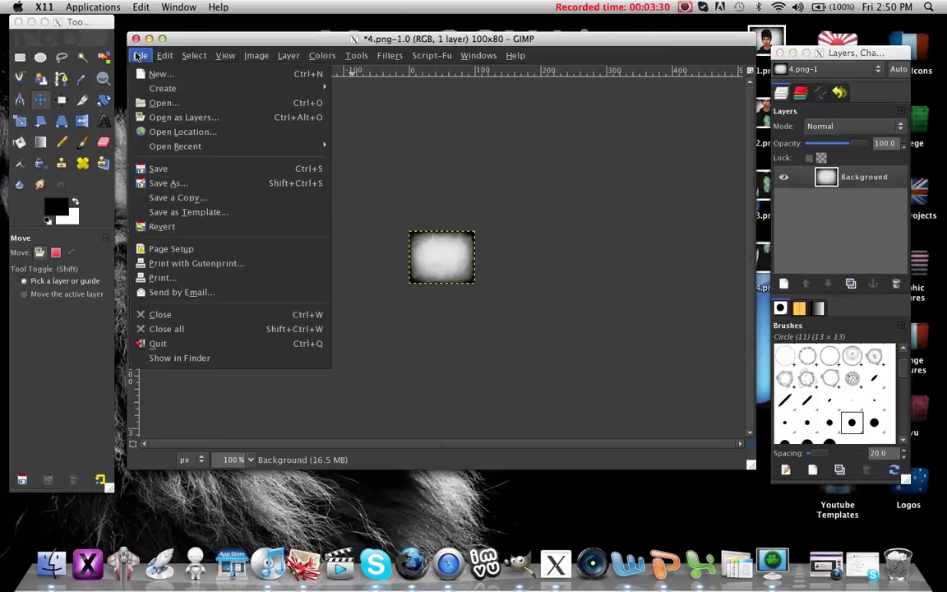
pyautogui.click(174, 119)
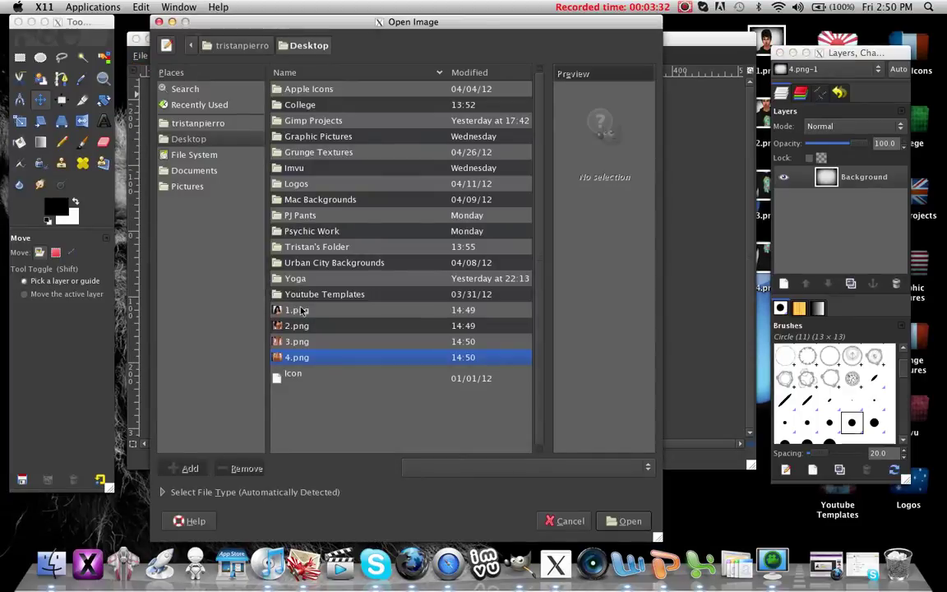
pyautogui.click(298, 310)
pyautogui.click(625, 520)
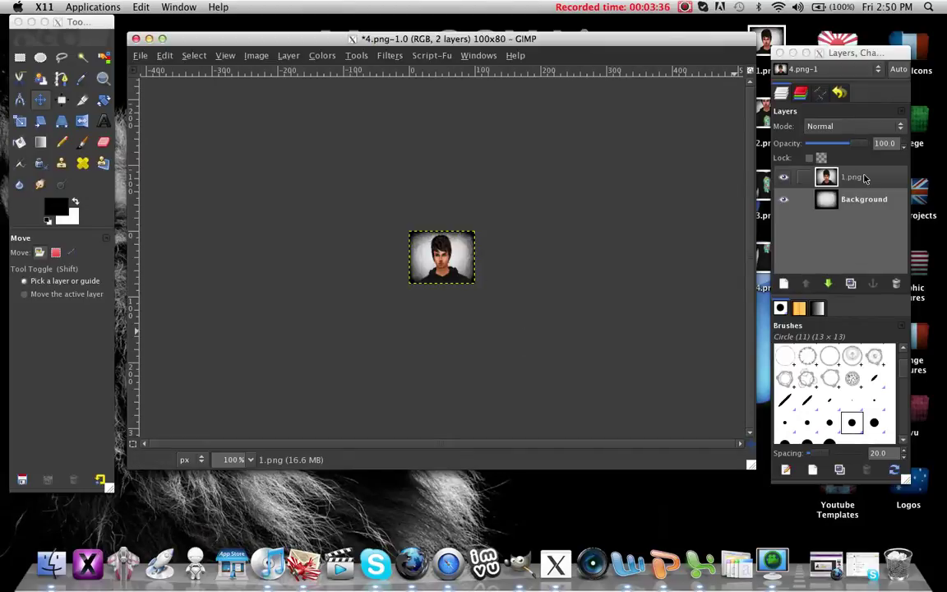
# Merge the 1.png layer down into the Background layer.
pyautogui.click(863, 177)
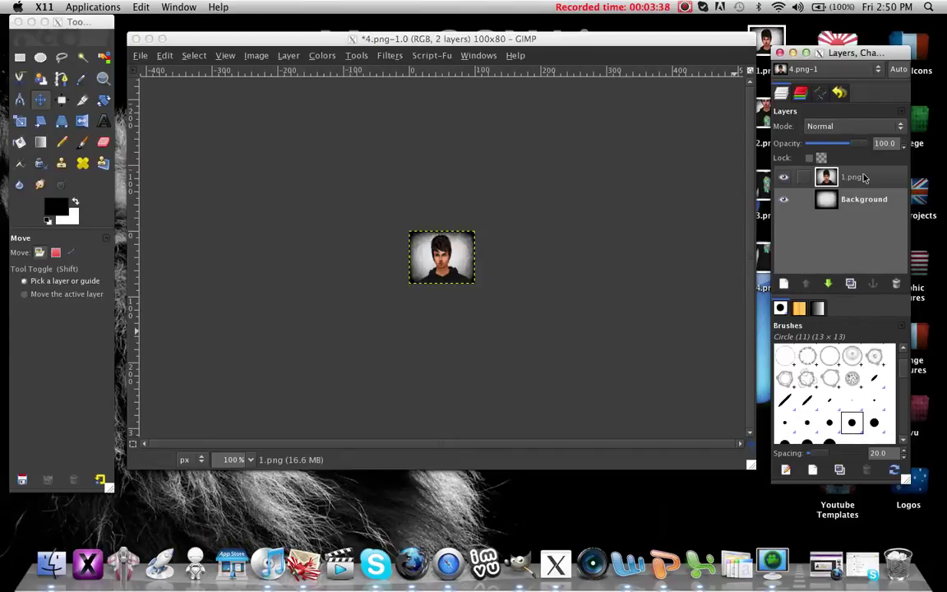
pyautogui.rightClick(863, 178)
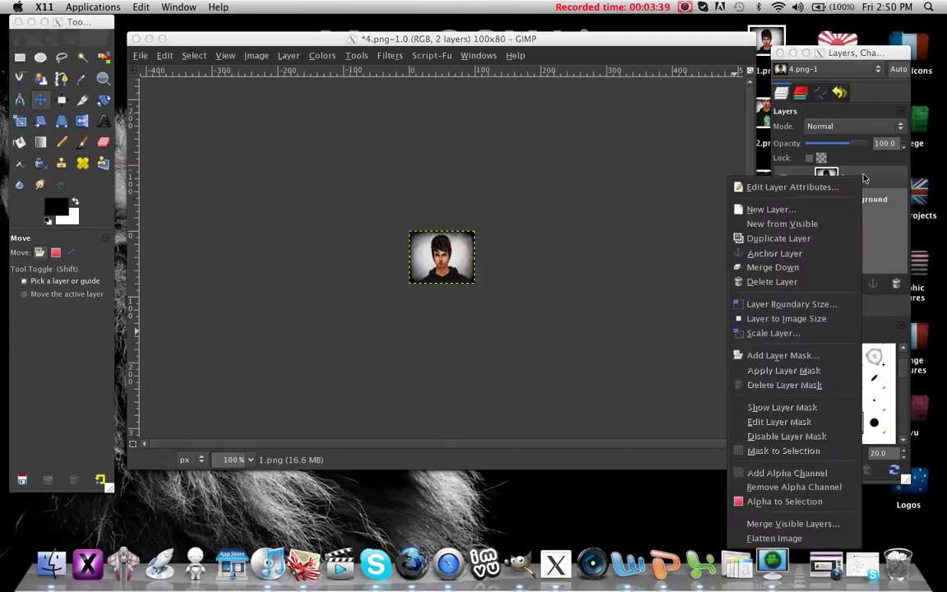
pyautogui.click(826, 268)
# Add 2.png, 3.png and 4.png from the Desktop in that order as layers above the Background.
pyautogui.click(140, 55)
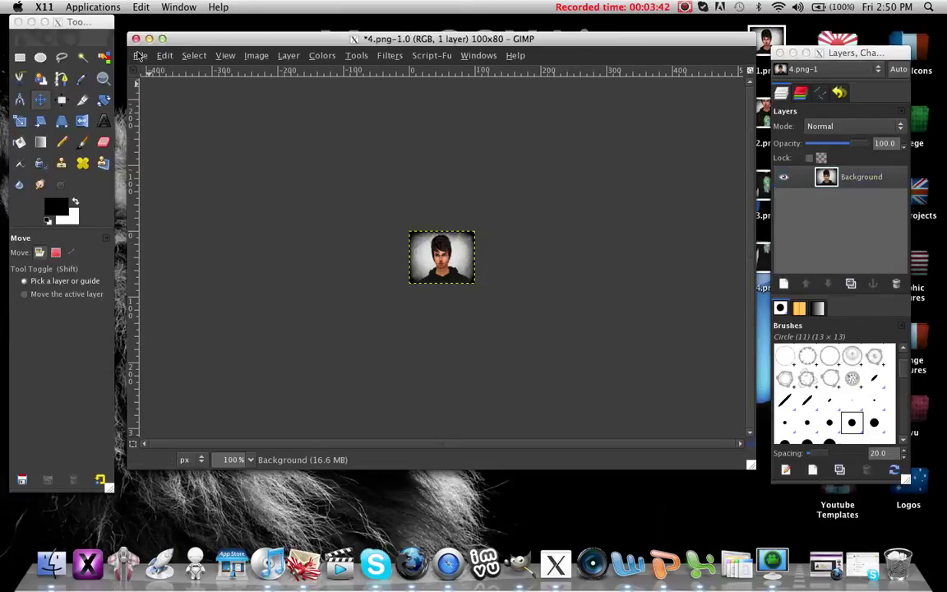
pyautogui.click(139, 56)
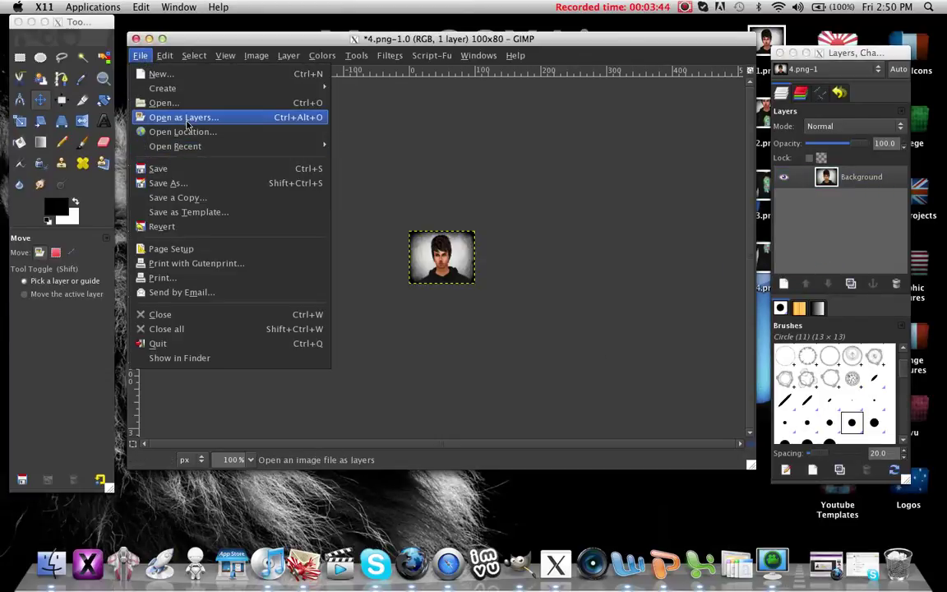
pyautogui.click(156, 101)
pyautogui.click(342, 384)
pyautogui.doubleClick(342, 384)
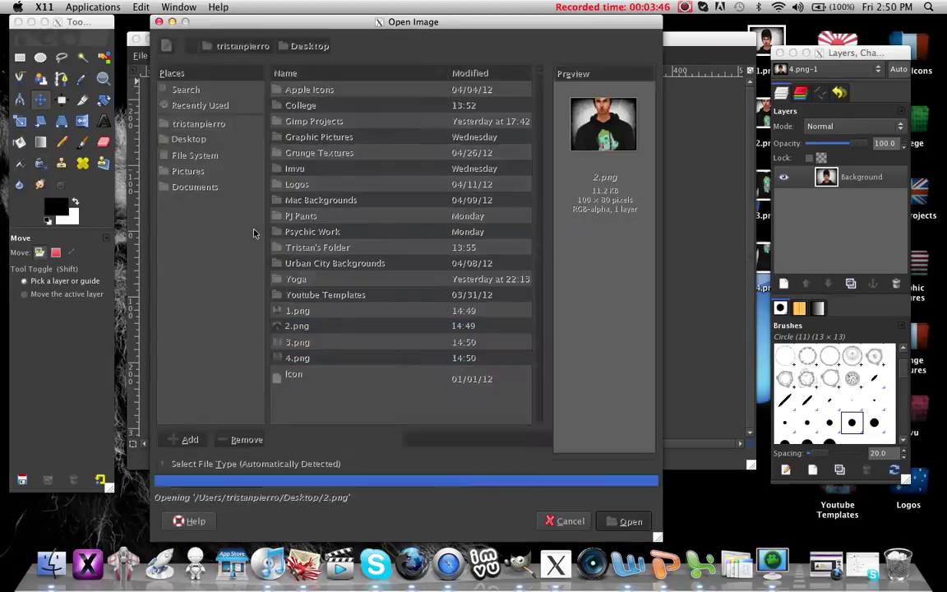
pyautogui.click(140, 55)
pyautogui.click(177, 116)
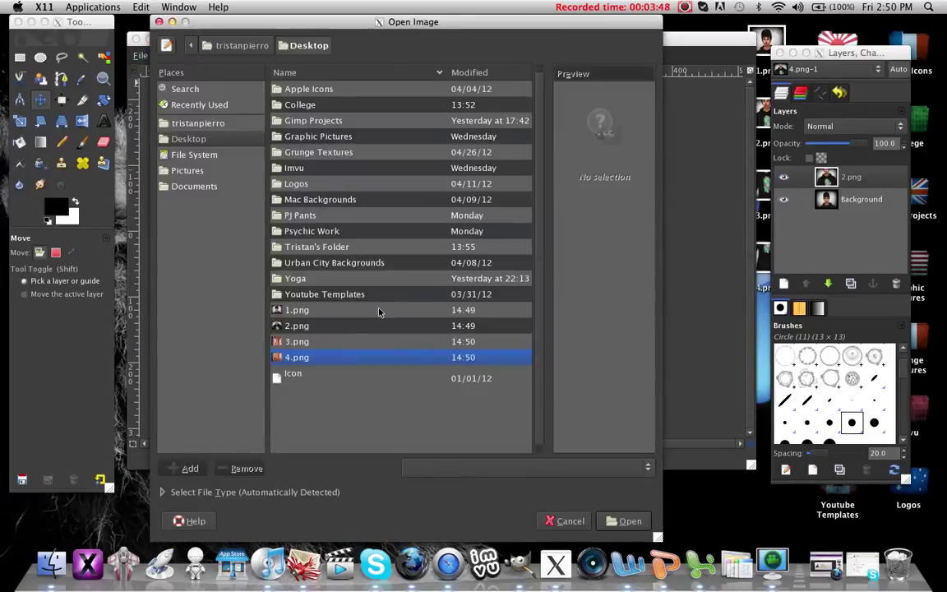
pyautogui.doubleClick(332, 341)
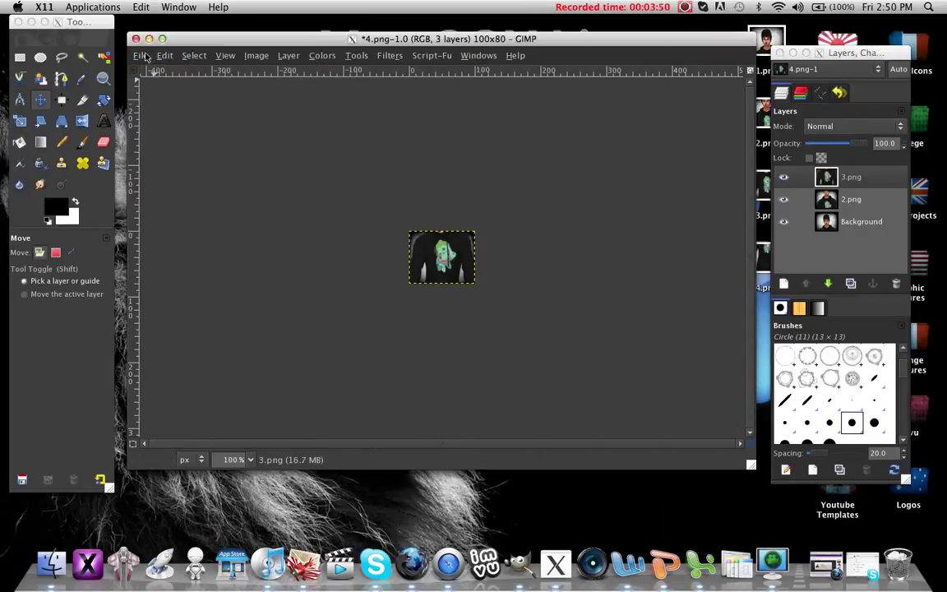
pyautogui.click(142, 55)
pyautogui.click(176, 116)
pyautogui.click(304, 357)
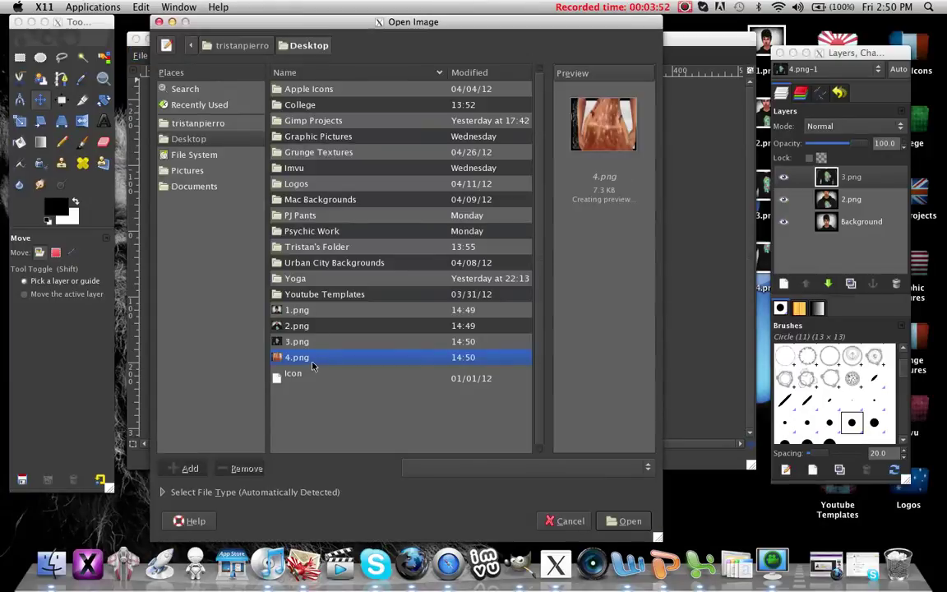
pyautogui.doubleClick(313, 361)
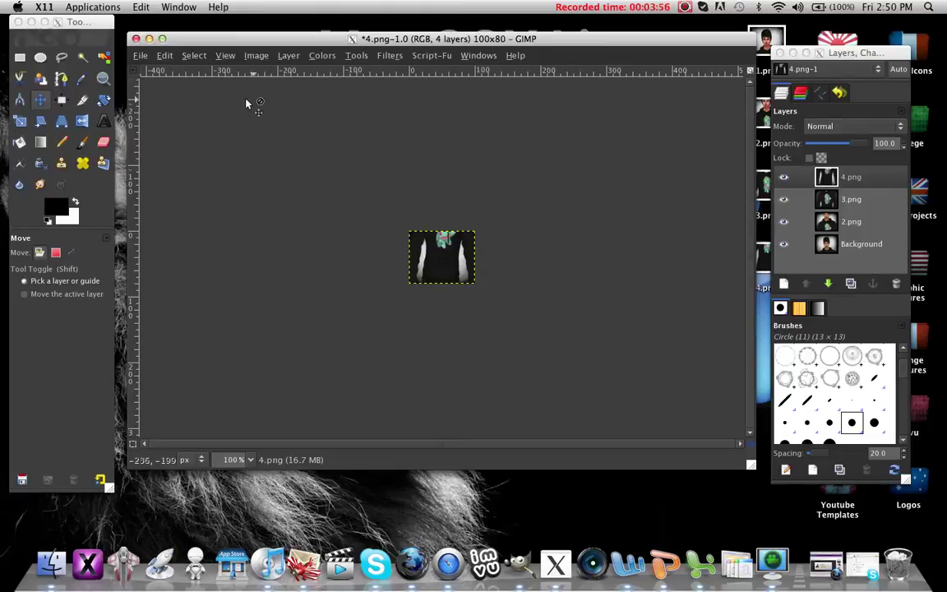
# Add the frame D (19).png from the 327 Imvu Icon Frames folder in Downloads as a layer on top of the stack.
pyautogui.click(140, 55)
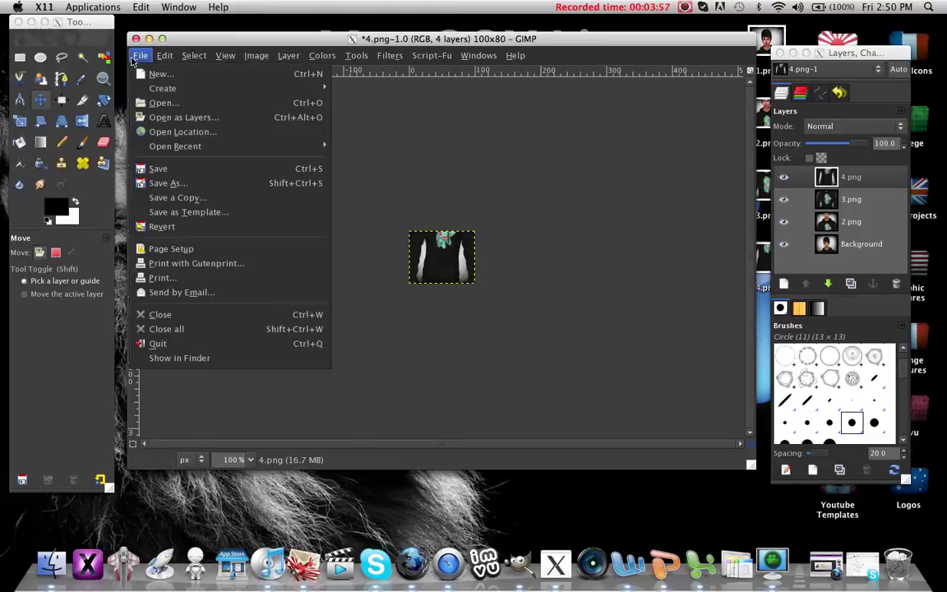
pyautogui.click(203, 117)
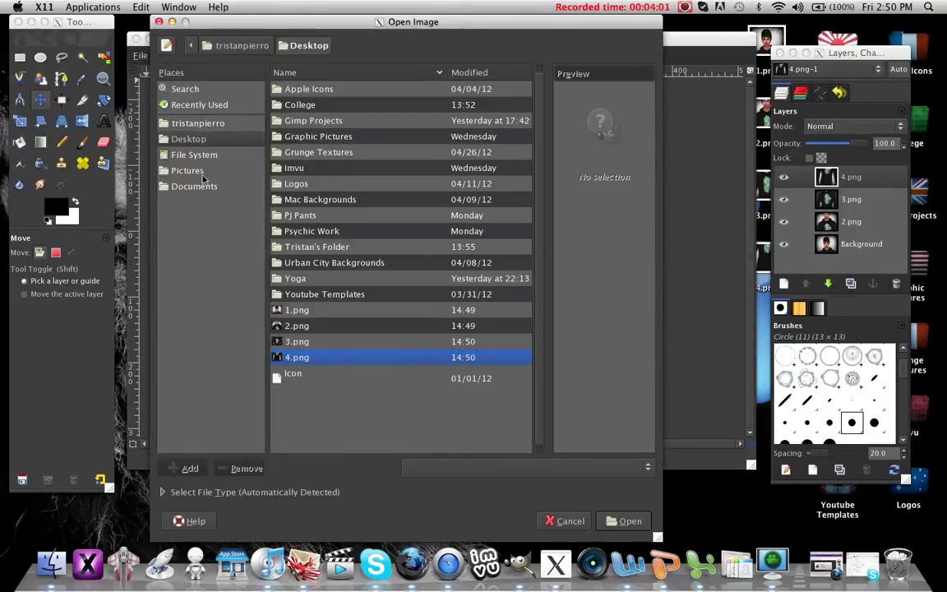
pyautogui.click(210, 125)
pyautogui.doubleClick(296, 152)
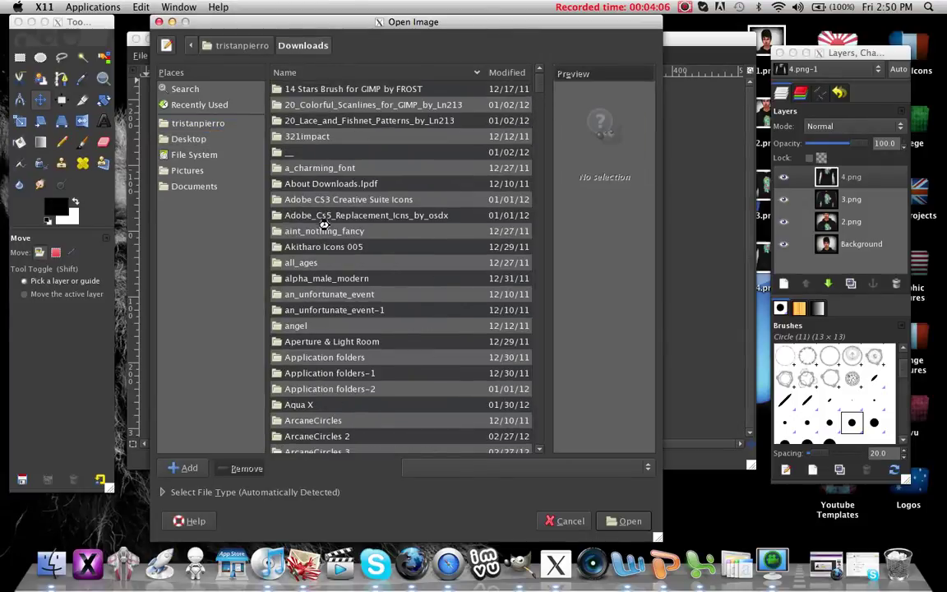
pyautogui.doubleClick(296, 167)
pyautogui.scroll(-15, 348, 285)
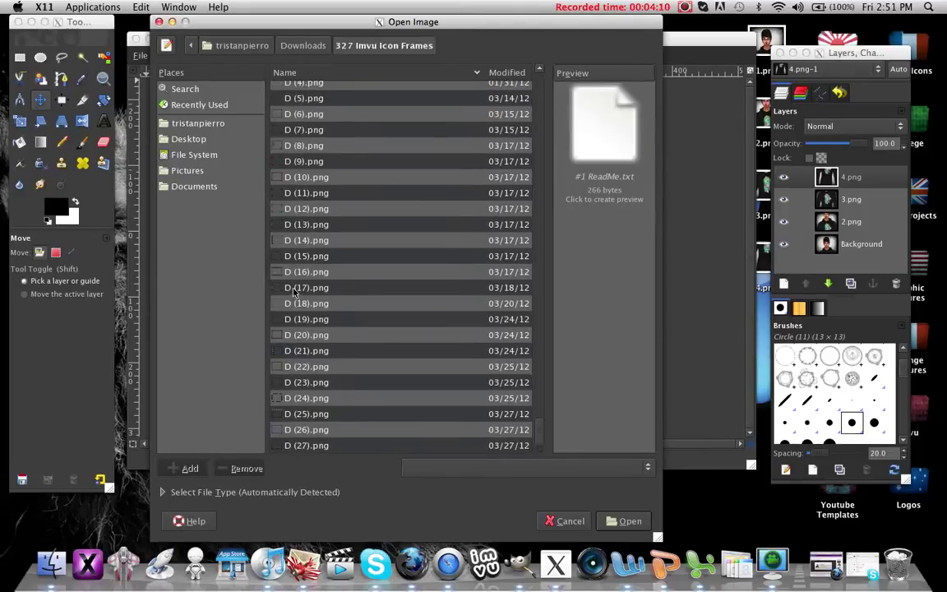
pyautogui.click(328, 289)
pyautogui.click(327, 321)
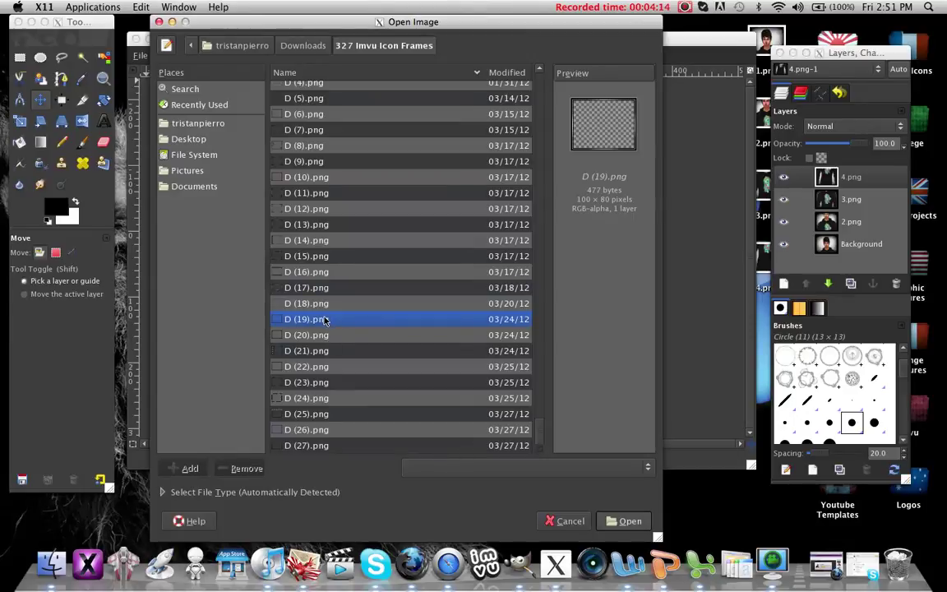
pyautogui.doubleClick(325, 321)
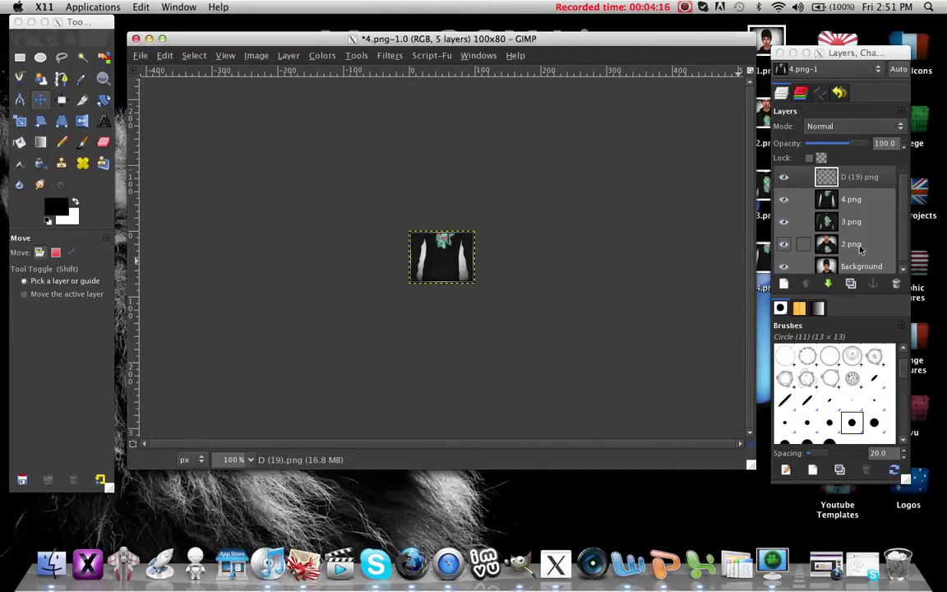
# Duplicate the D (19).png frame layer three times and arrange the four frames so one sits directly above each picture layer.
pyautogui.click(867, 178)
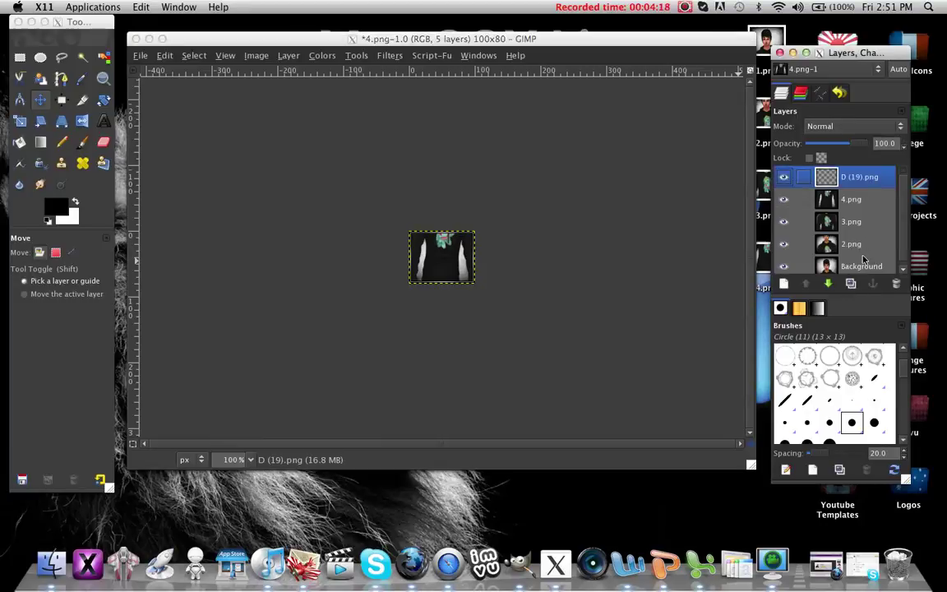
pyautogui.moveTo(856, 188); pyautogui.dragTo(854, 255)
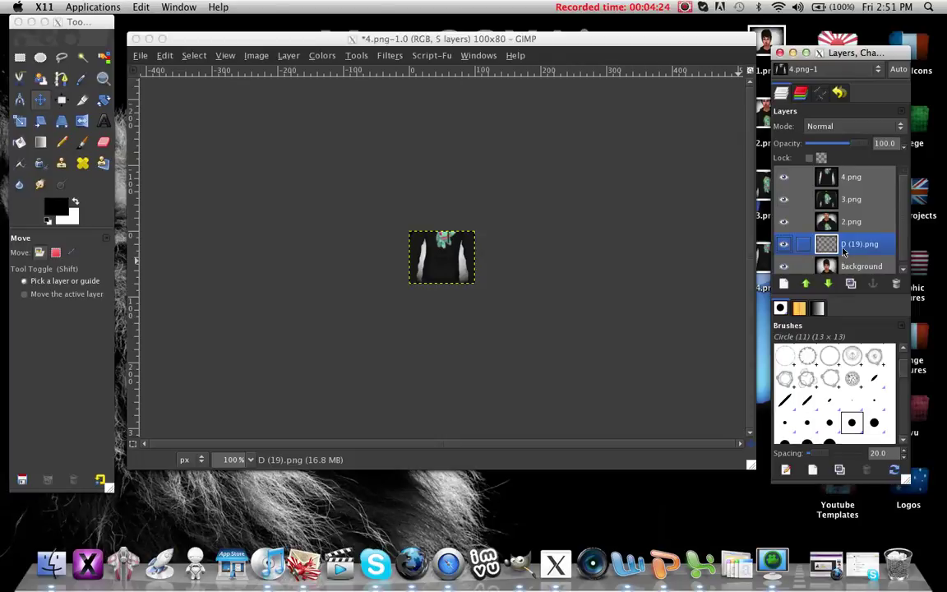
pyautogui.click(851, 283)
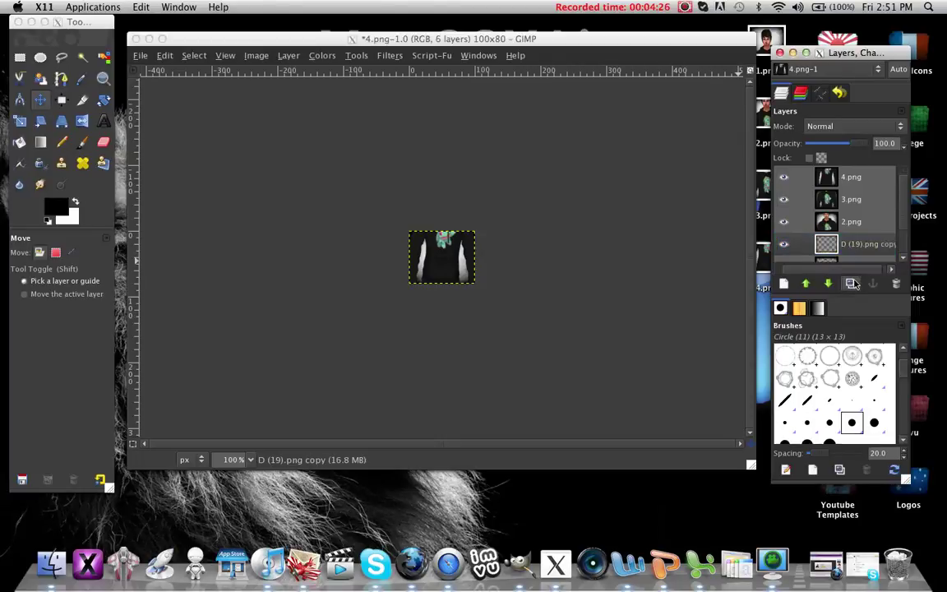
pyautogui.moveTo(854, 252); pyautogui.dragTo(852, 217)
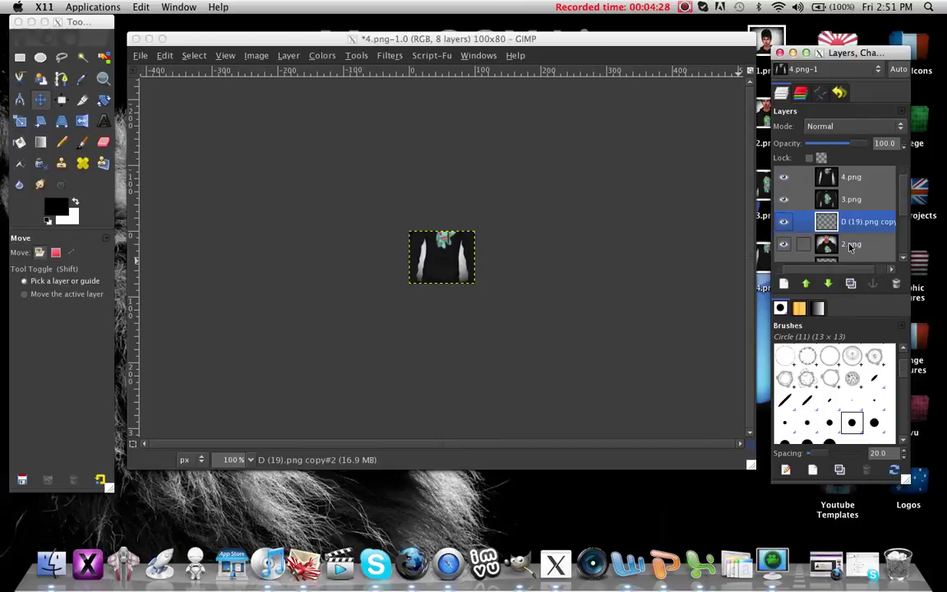
pyautogui.moveTo(846, 261); pyautogui.dragTo(838, 206)
pyautogui.scroll(-2, 846, 238)
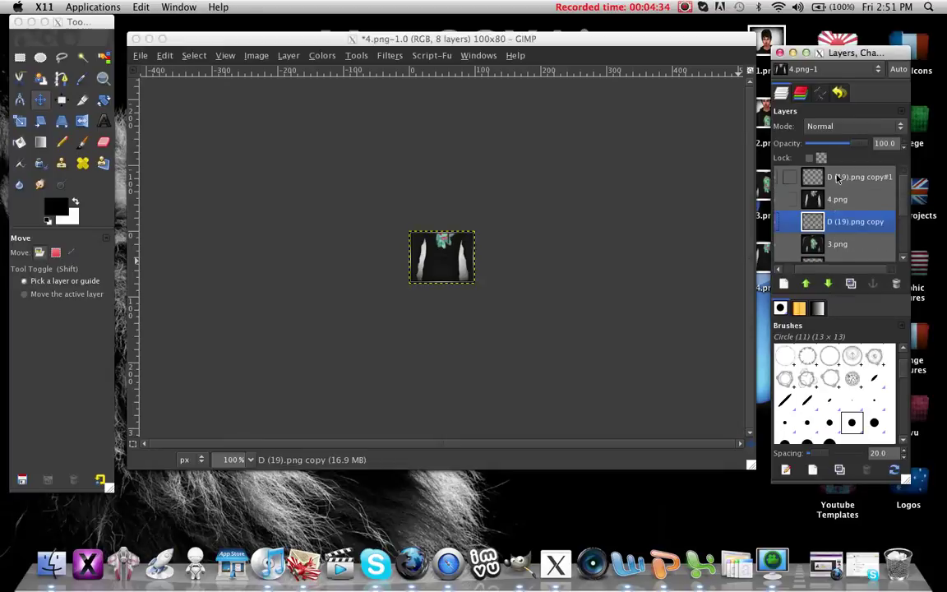
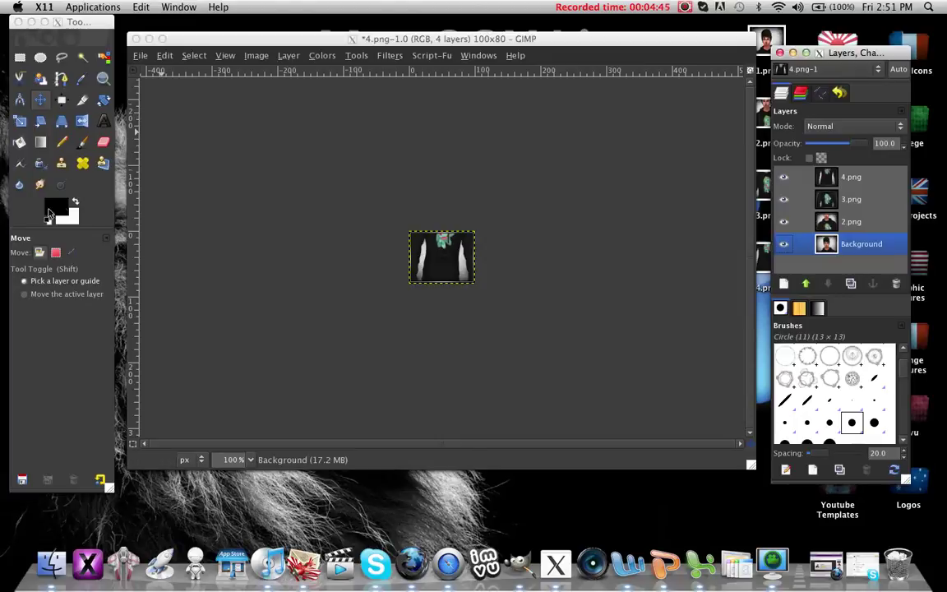
# Swap the foreground colour to white and set the Text tool's font to Zarathos.
pyautogui.click(75, 202)
pyautogui.click(103, 122)
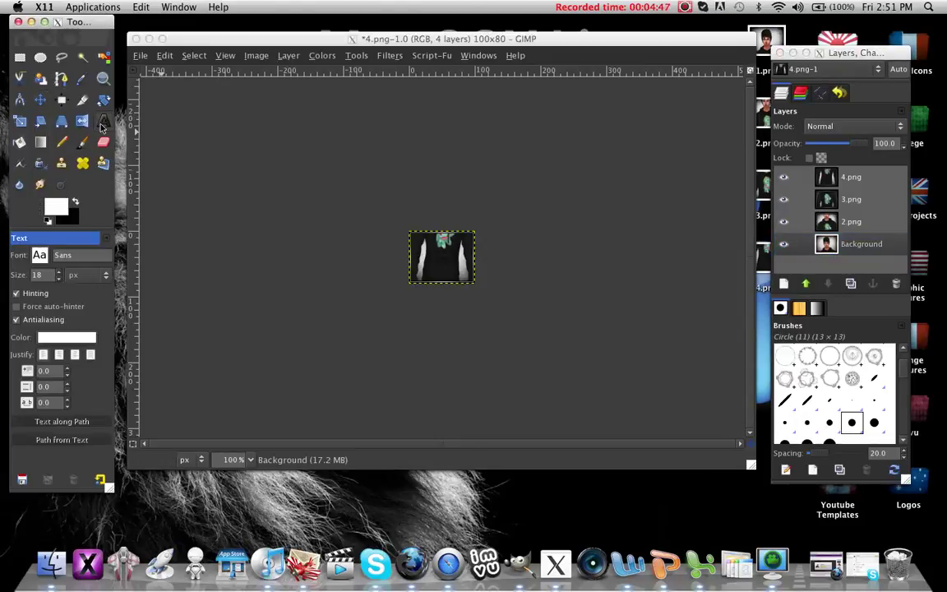
pyautogui.doubleClick(69, 254)
pyautogui.write('Za')
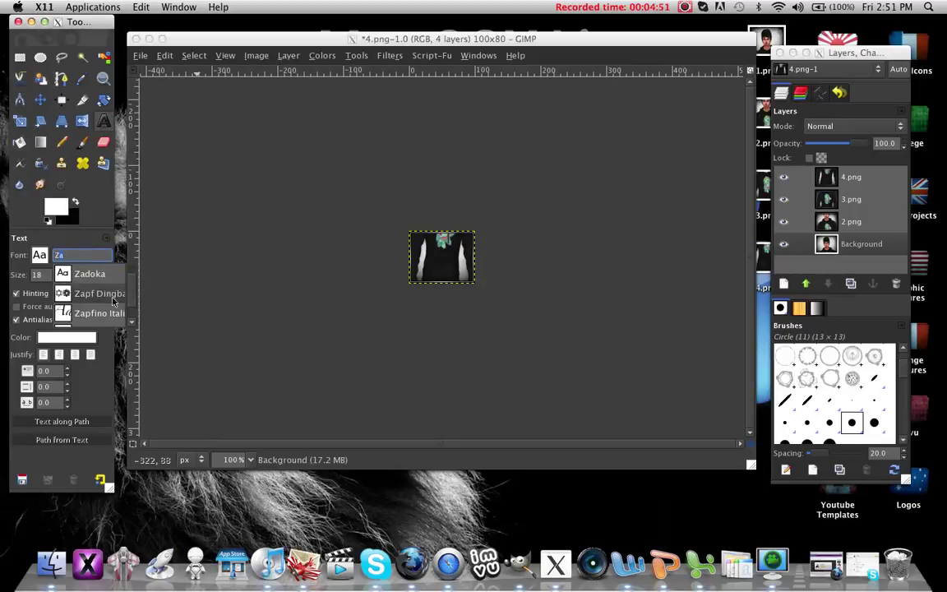
pyautogui.click(82, 288)
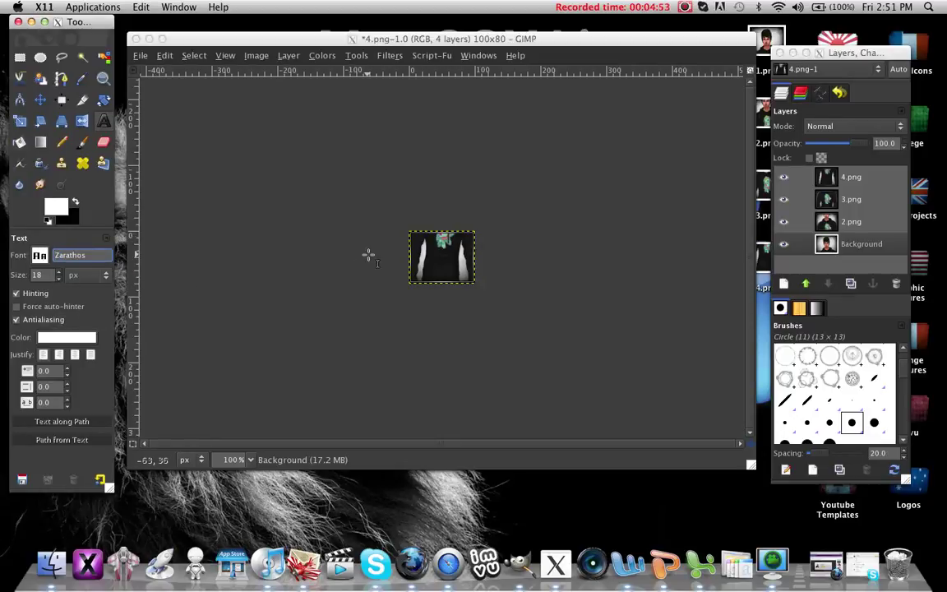
# Add the text IceWave in a box about 151 × 64 px over the icon and move its layer above 4.png.
pyautogui.moveTo(412, 253); pyautogui.dragTo(511, 294)
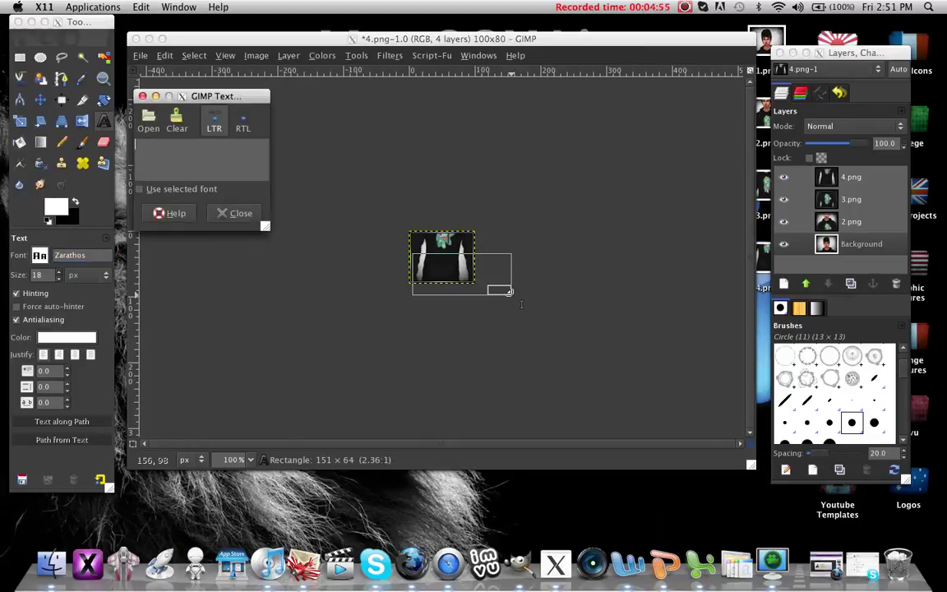
pyautogui.write('O')
pyautogui.write('ce')
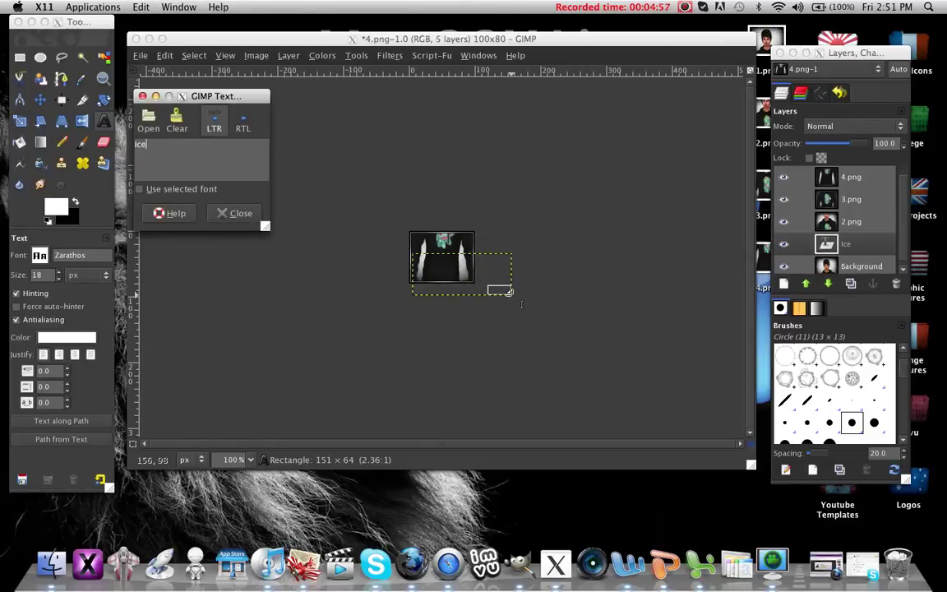
pyautogui.write('Wave')
pyautogui.click(862, 246)
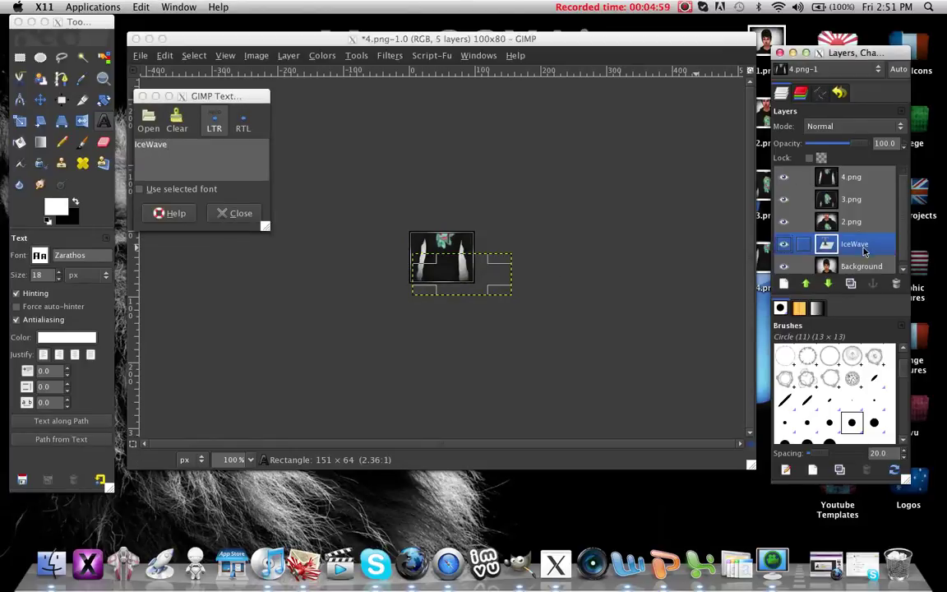
pyautogui.moveTo(864, 251); pyautogui.dragTo(863, 171)
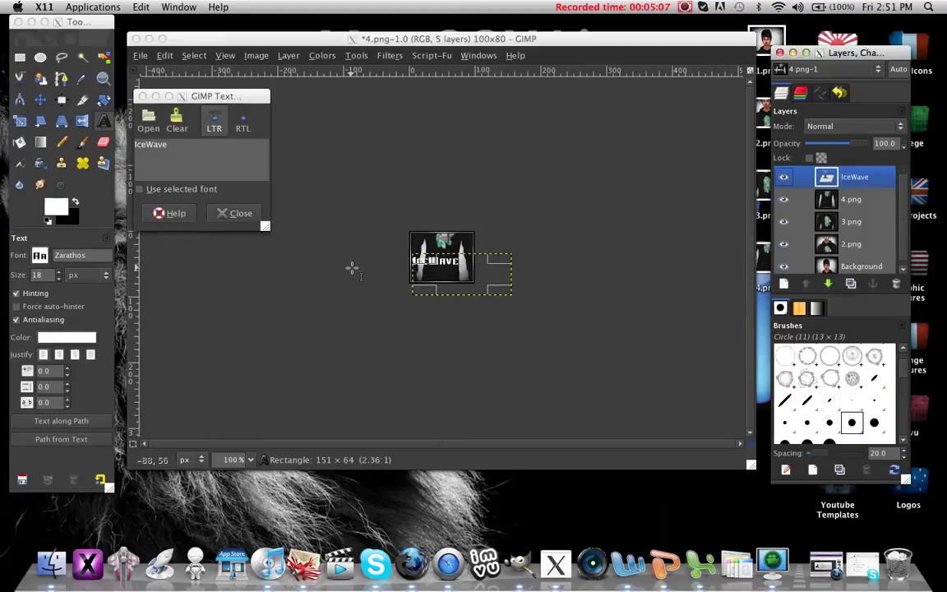
# Move the IceWave text down to the icon's lower edge and set its font size to 15 px.
pyautogui.click(215, 197)
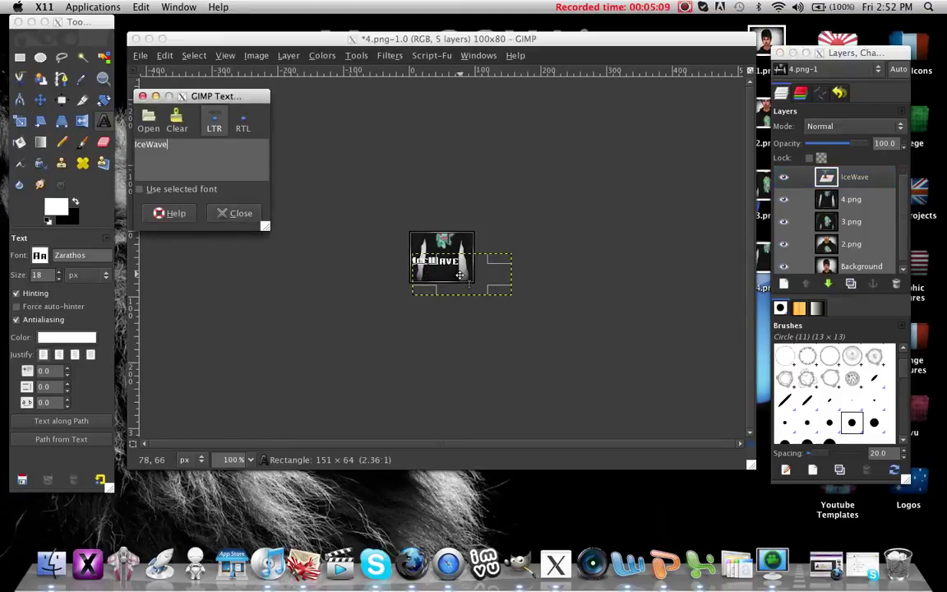
pyautogui.moveTo(461, 289)
pyautogui.mouseDown()
pyautogui.moveTo(459, 305)
pyautogui.moveTo(460, 281)
pyautogui.moveTo(469, 280)
pyautogui.mouseUp()
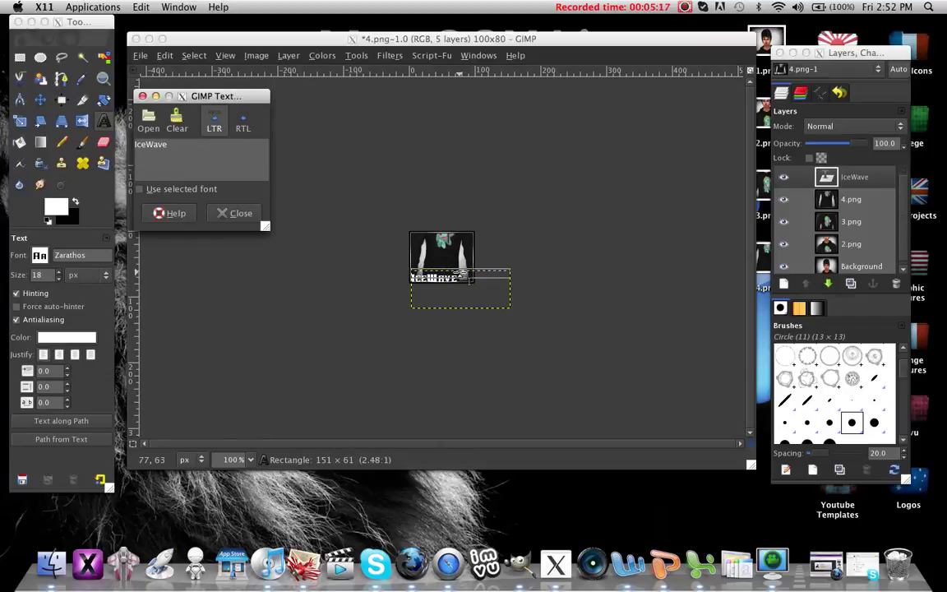
pyautogui.click(235, 213)
pyautogui.click(41, 275)
pyautogui.write('15')
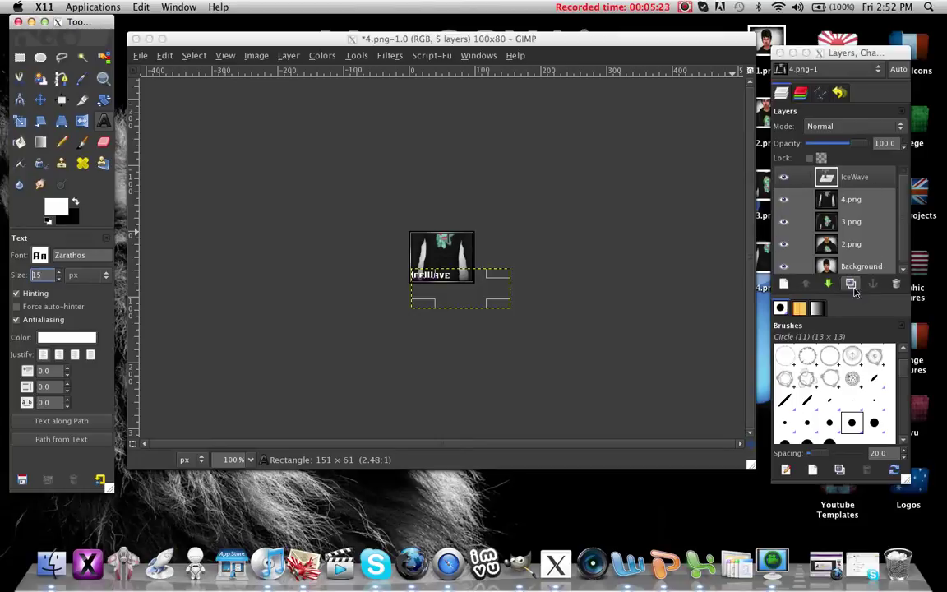
# Duplicate the IceWave text layer three times.
pyautogui.click(855, 177)
pyautogui.click(851, 283)
pyautogui.click(851, 284)
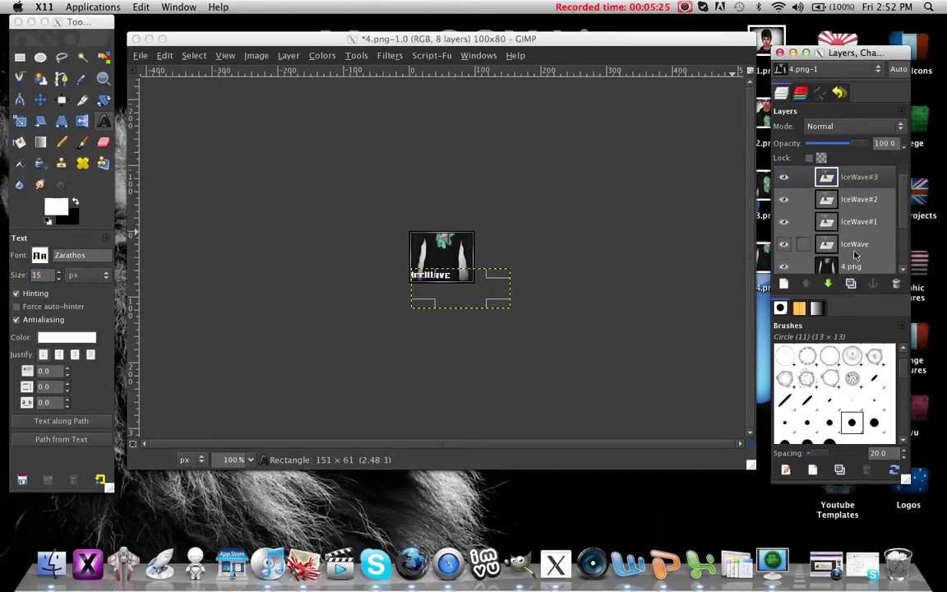
# Place the original IceWave layer above Background and IceWave#1 above 2.png, merging each one down into that picture layer.
pyautogui.moveTo(855, 221); pyautogui.dragTo(850, 256)
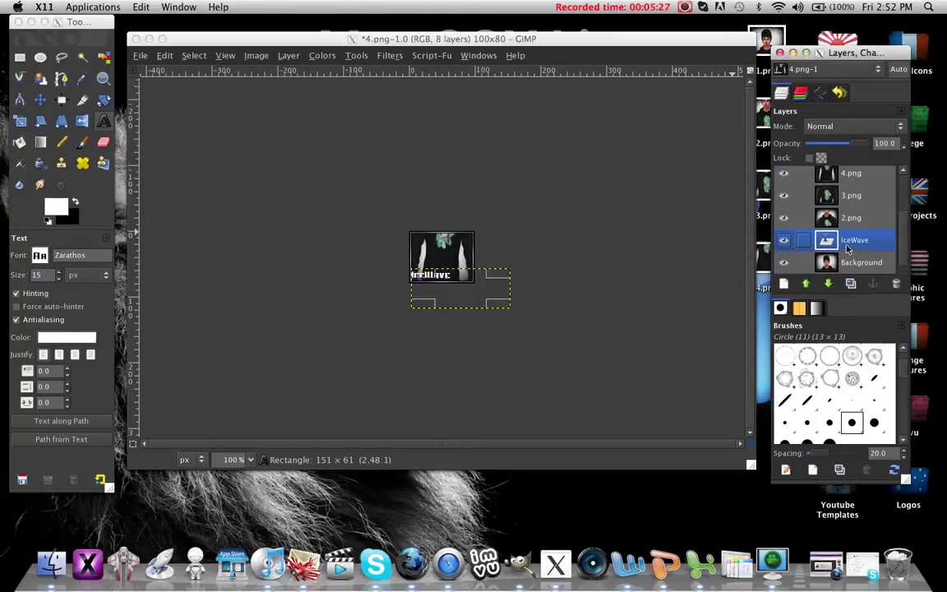
pyautogui.rightClick(850, 247)
pyautogui.click(773, 121)
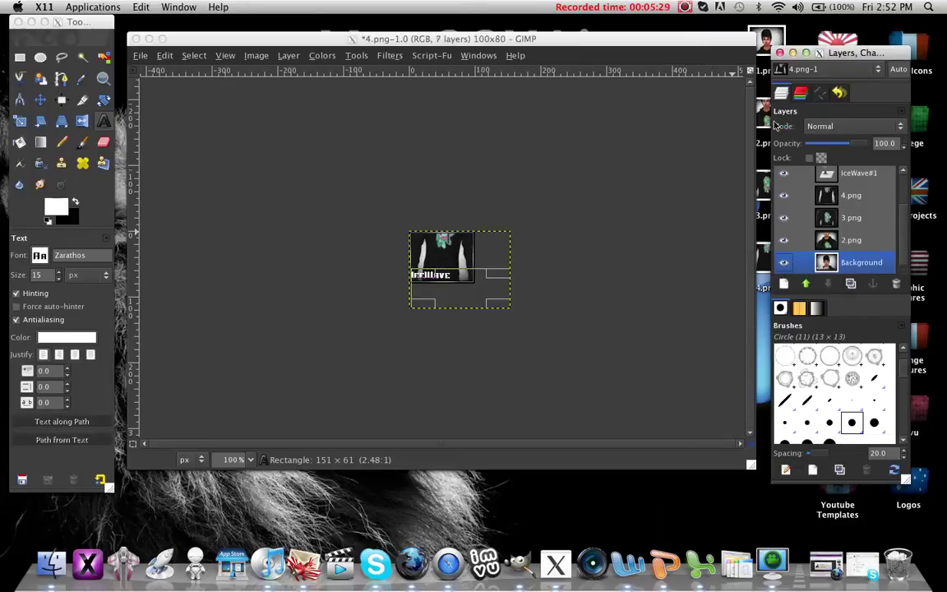
pyautogui.moveTo(855, 177); pyautogui.dragTo(855, 232)
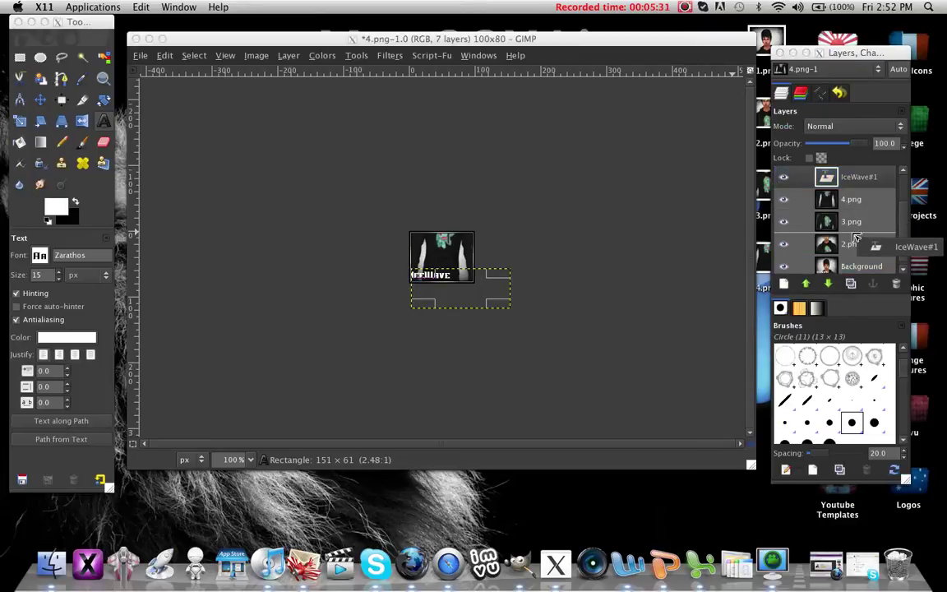
pyautogui.rightClick(847, 222)
pyautogui.click(809, 125)
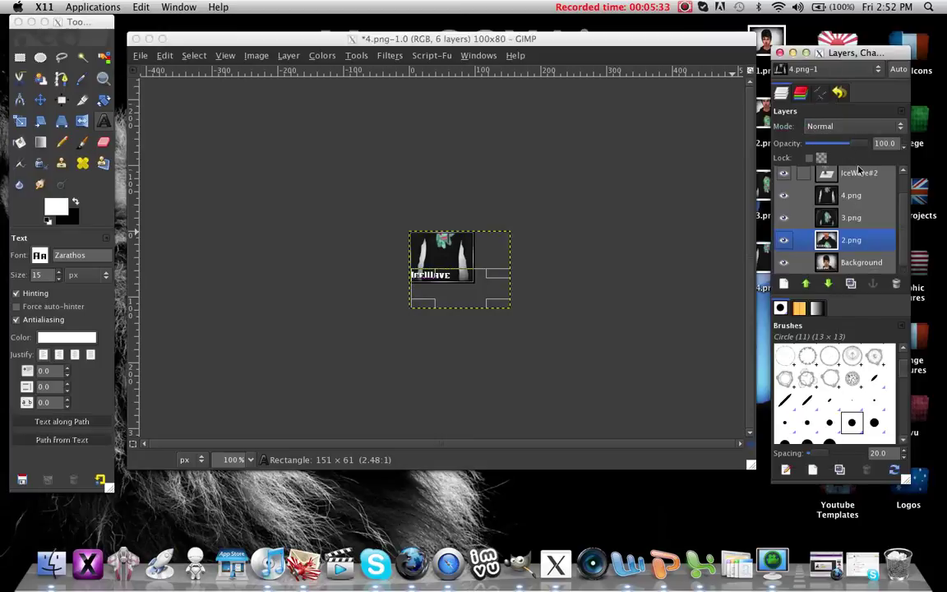
# Merge IceWave#2 down into 3.png and IceWave#3 down into 4.png, placing each text layer directly above its picture.
pyautogui.moveTo(855, 178); pyautogui.dragTo(840, 204)
pyautogui.rightClick(840, 204)
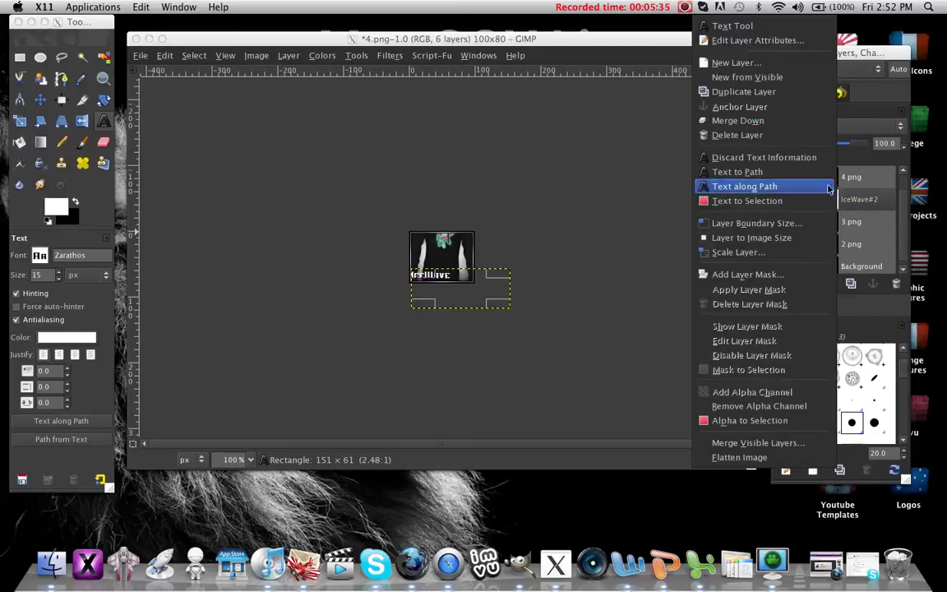
pyautogui.click(801, 126)
pyautogui.rightClick(855, 180)
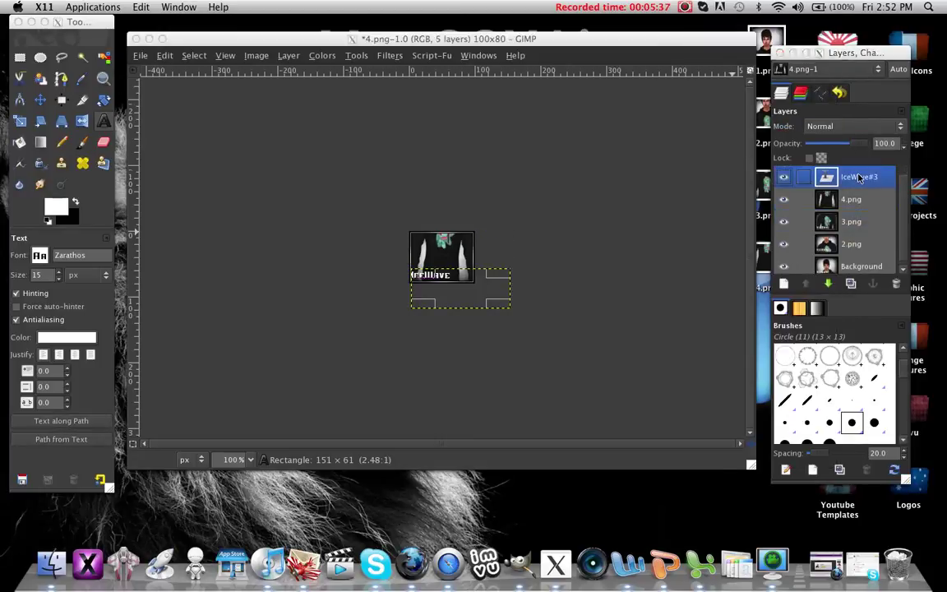
pyautogui.click(802, 128)
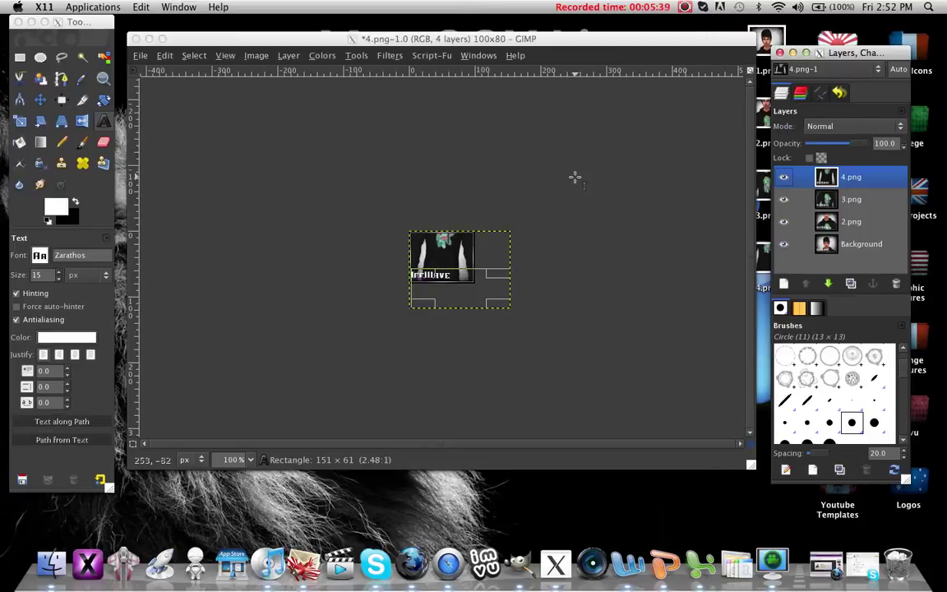
# Inspect the Background, 2.png, 3.png and 4.png layers one at a time by toggling their visibility, and show all four again.
pyautogui.click(783, 177)
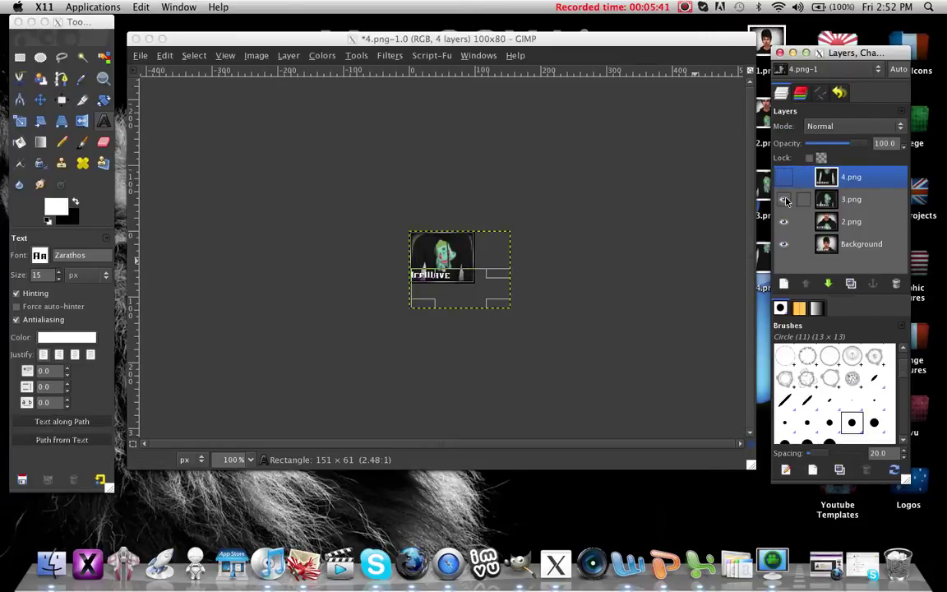
pyautogui.click(784, 199)
pyautogui.click(784, 222)
pyautogui.click(784, 243)
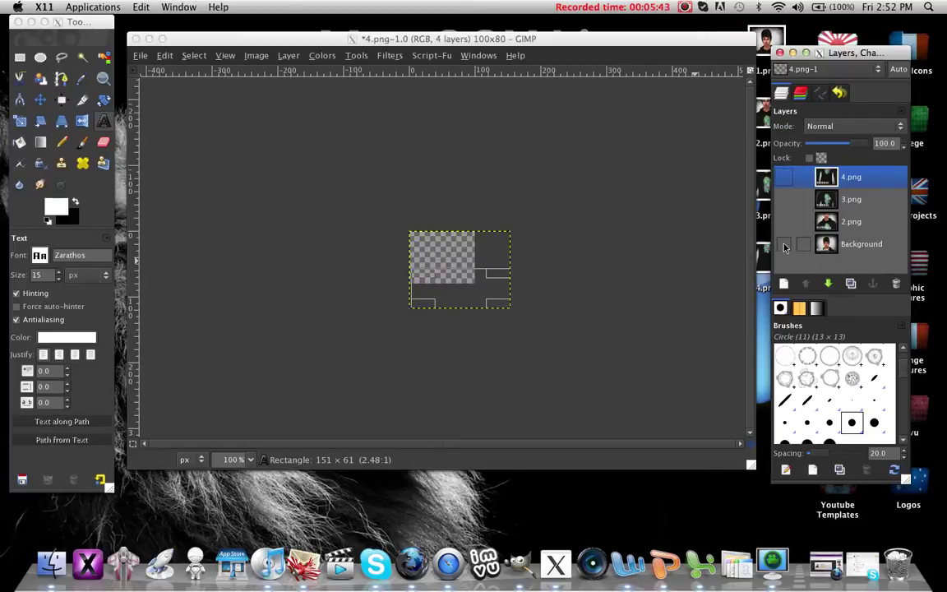
pyautogui.click(783, 244)
pyautogui.click(784, 244)
pyautogui.click(783, 221)
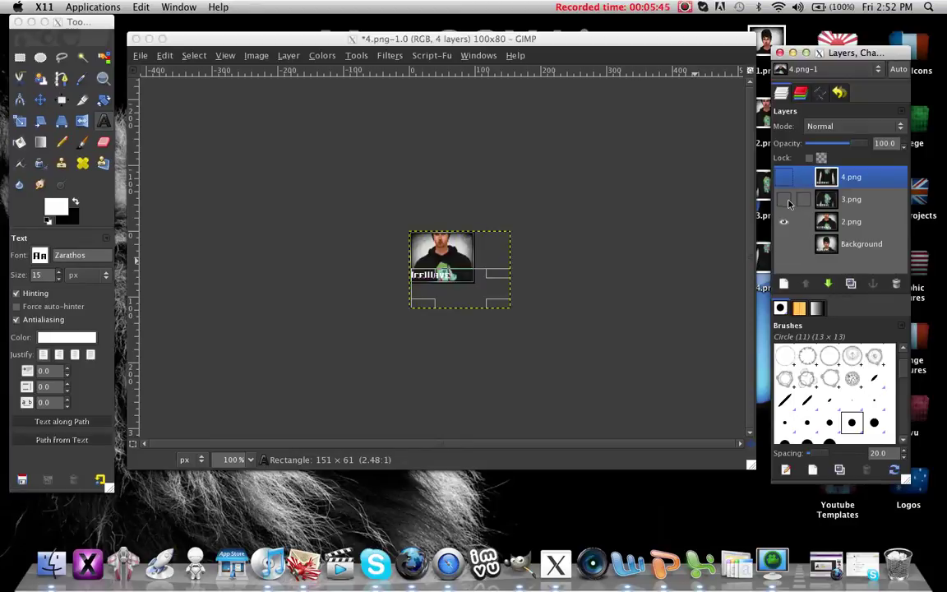
pyautogui.click(784, 221)
pyautogui.click(783, 199)
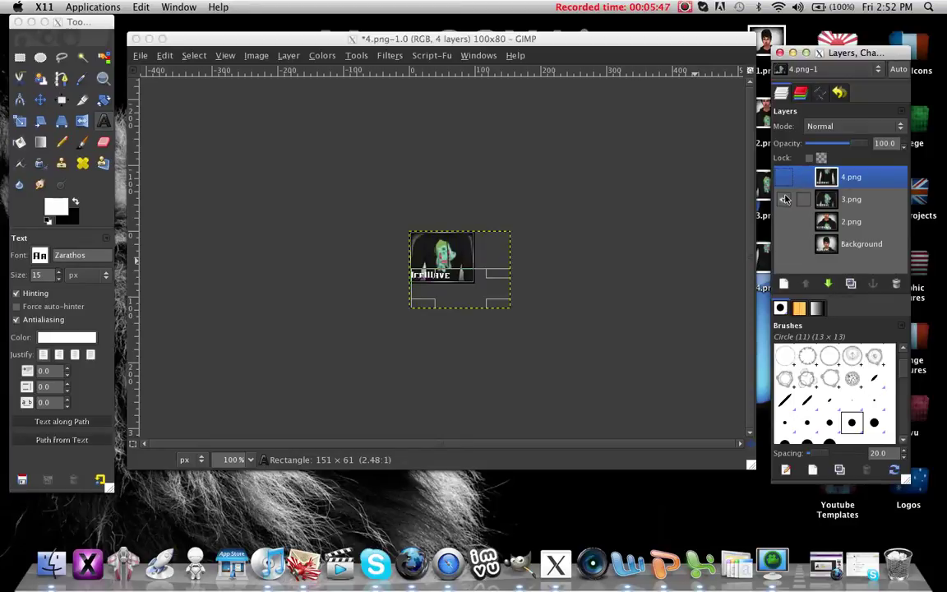
pyautogui.click(783, 199)
pyautogui.click(783, 177)
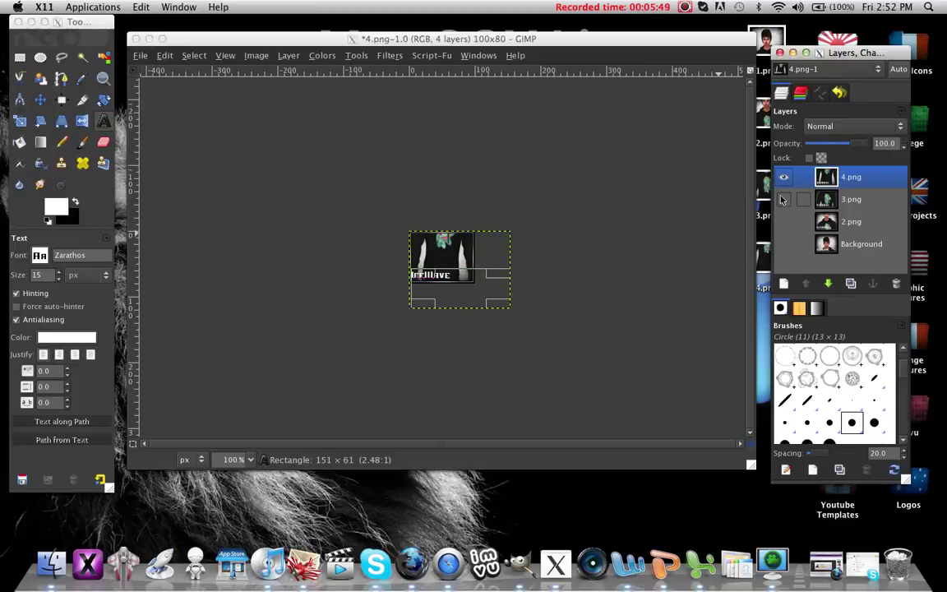
pyautogui.click(783, 199)
pyautogui.click(784, 221)
pyautogui.click(783, 244)
pyautogui.doubleClick(875, 244)
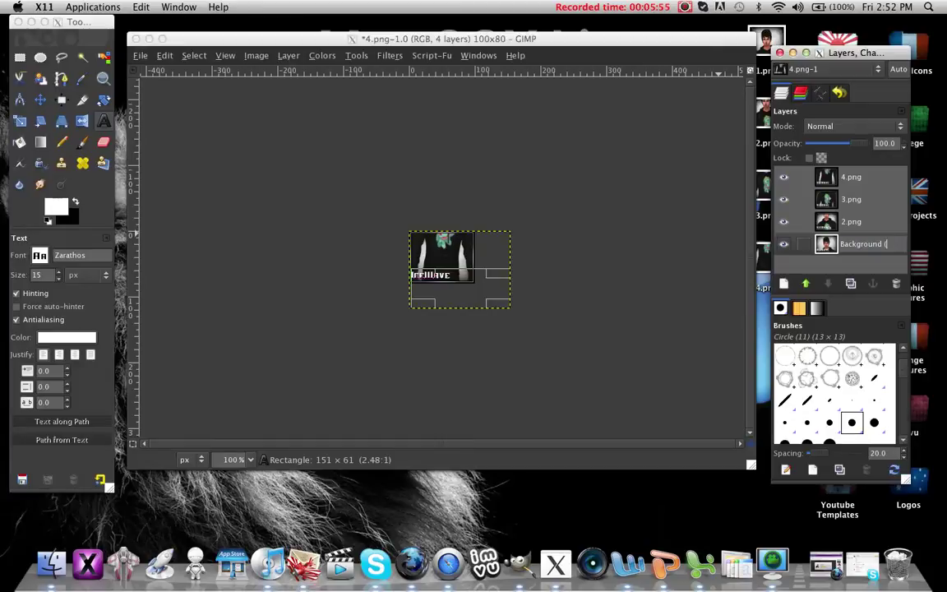
pyautogui.write('(8')
pyautogui.click(879, 223)
pyautogui.doubleClick(877, 222)
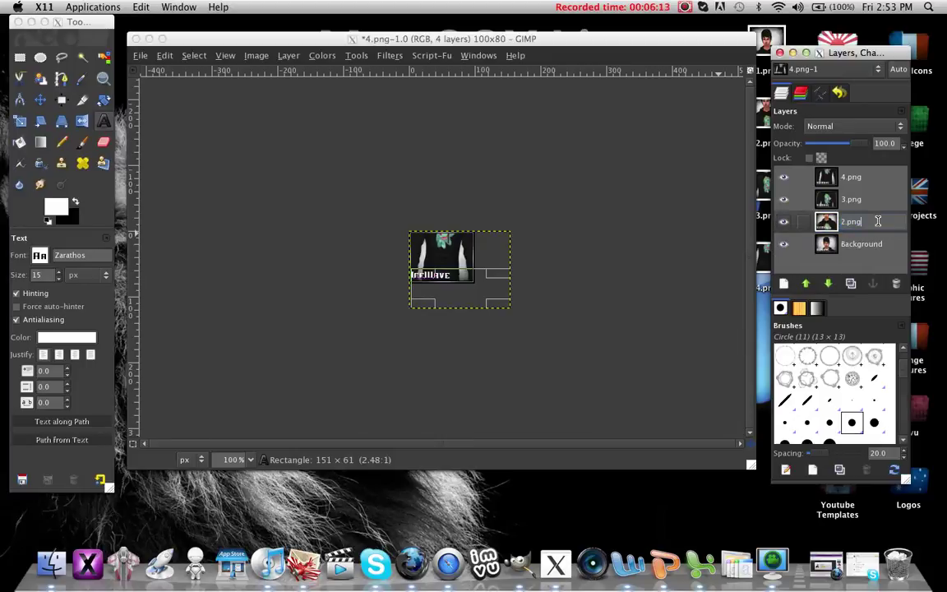
# Append a frame delay of (900ms) to the Background layer's name.
pyautogui.doubleClick(876, 244)
pyautogui.press('End')
pyautogui.write('(')
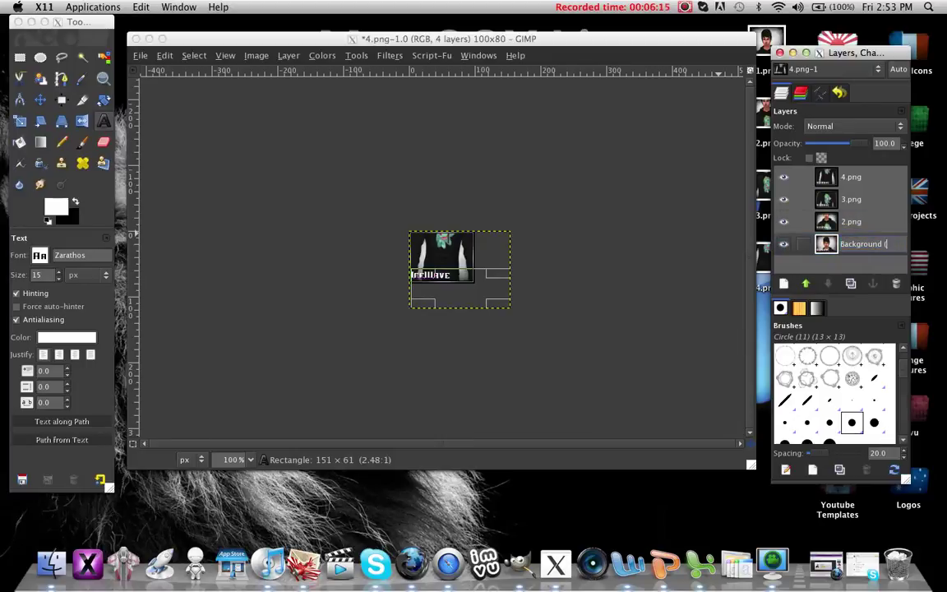
pyautogui.write('900m')
pyautogui.press('Return')
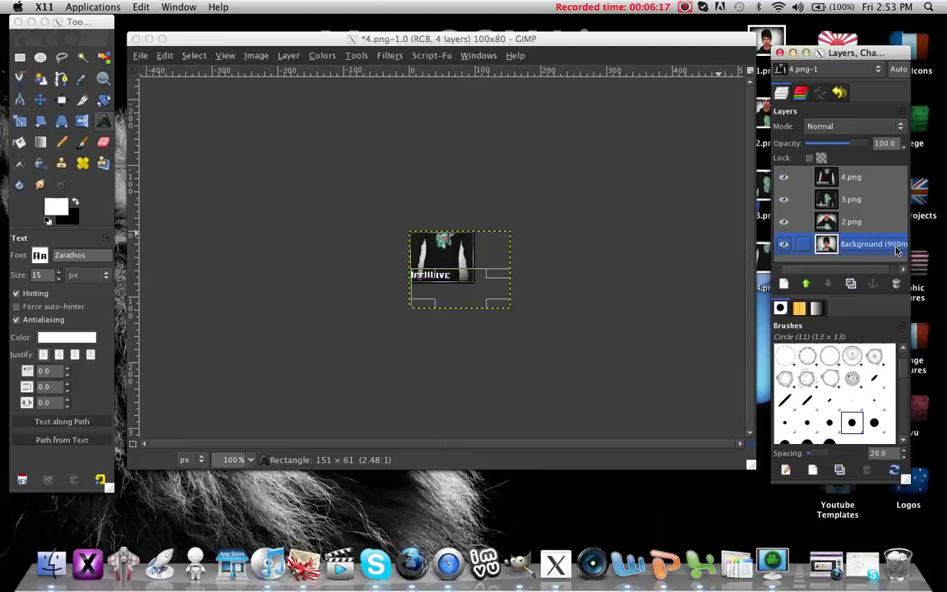
# Rename the 2.png layer to 2.png (900ms).
pyautogui.doubleClick(880, 221)
pyautogui.press('End')
pyautogui.write('(')
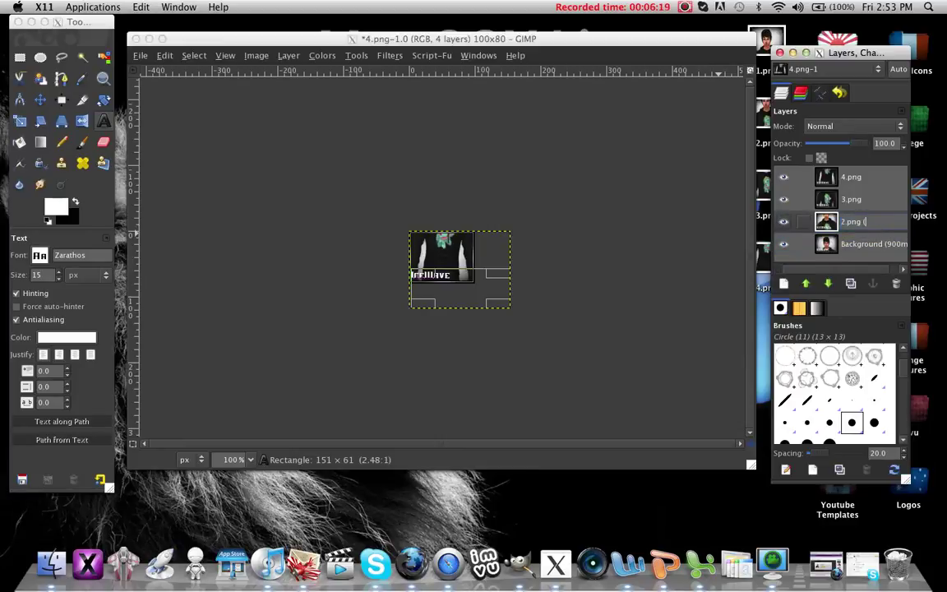
pyautogui.write('900ms)')
pyautogui.click(887, 205)
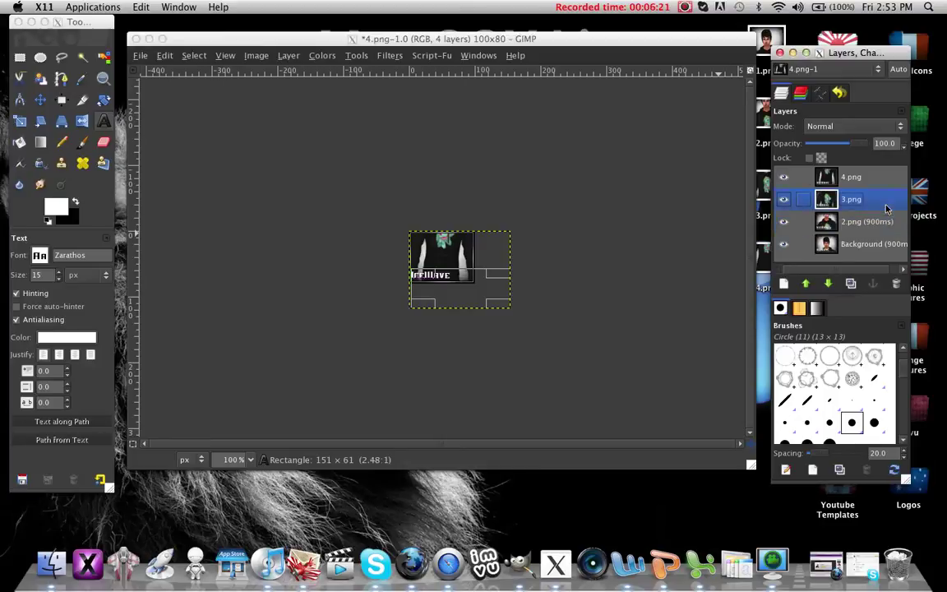
# Rename the 3.png layer to 3.png (900ms) and the 4.png layer to 4.png (900ms).
pyautogui.doubleClick(886, 208)
pyautogui.press('End')
pyautogui.write('(900')
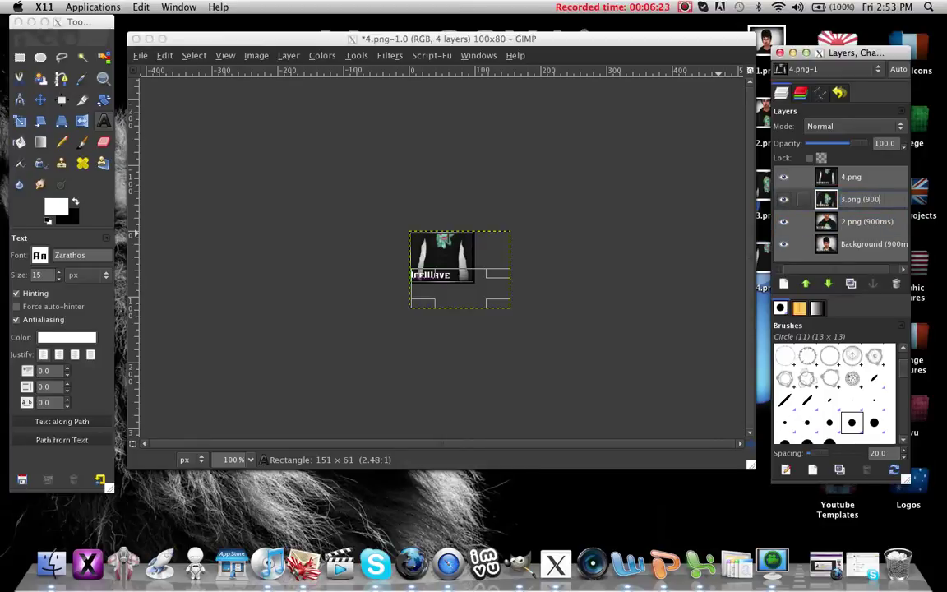
pyautogui.write('ms)')
pyautogui.click(881, 177)
pyautogui.doubleClick(881, 176)
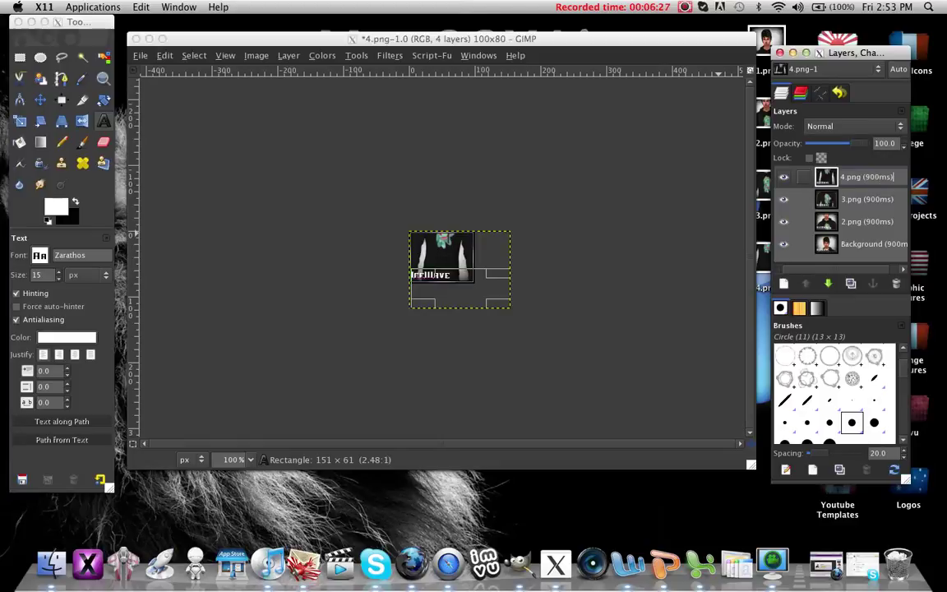
pyautogui.press('Return')
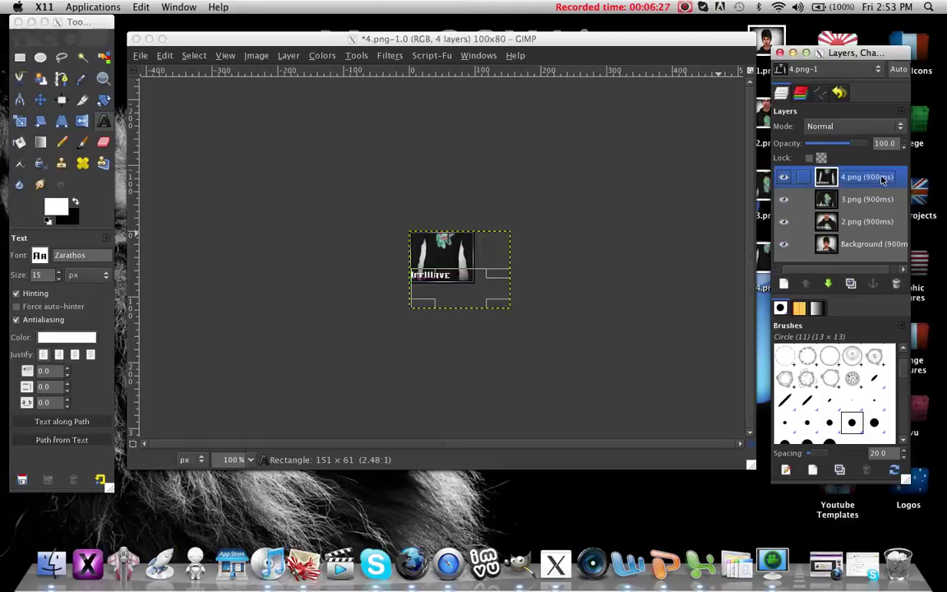
# Preview the four-layer animation with the Playback filter over the image window, and close the preview.
pyautogui.click(392, 55)
pyautogui.click(390, 55)
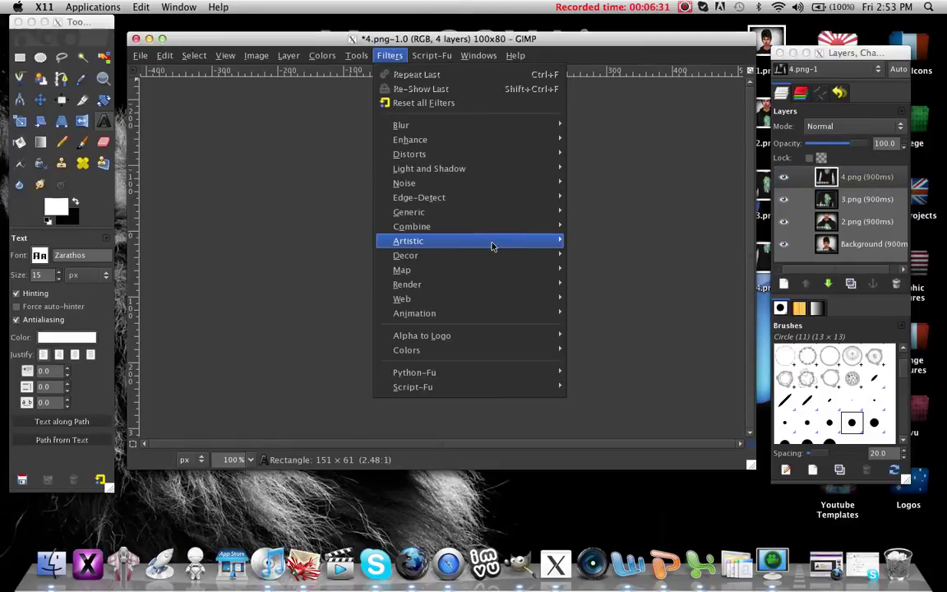
pyautogui.moveTo(516, 315)
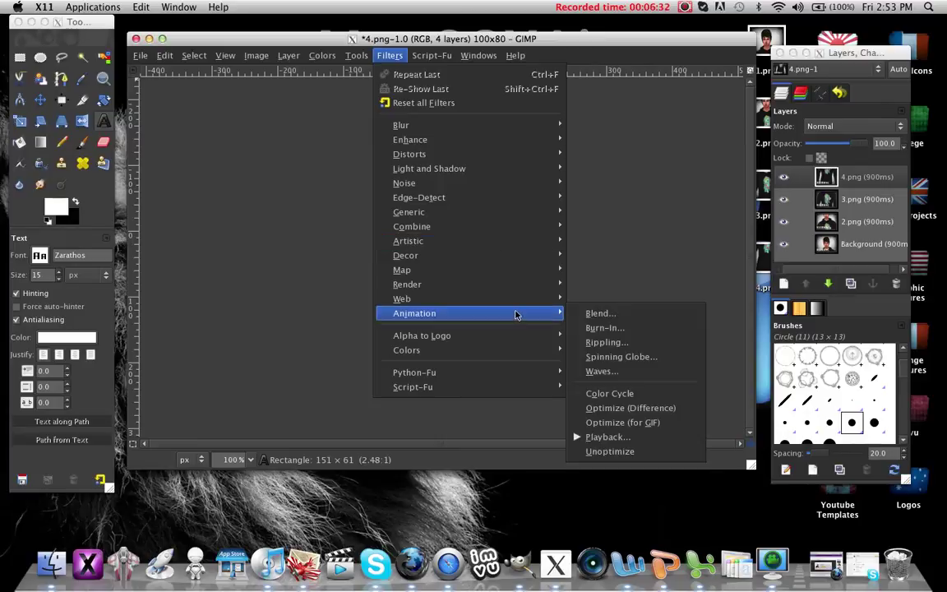
pyautogui.click(602, 436)
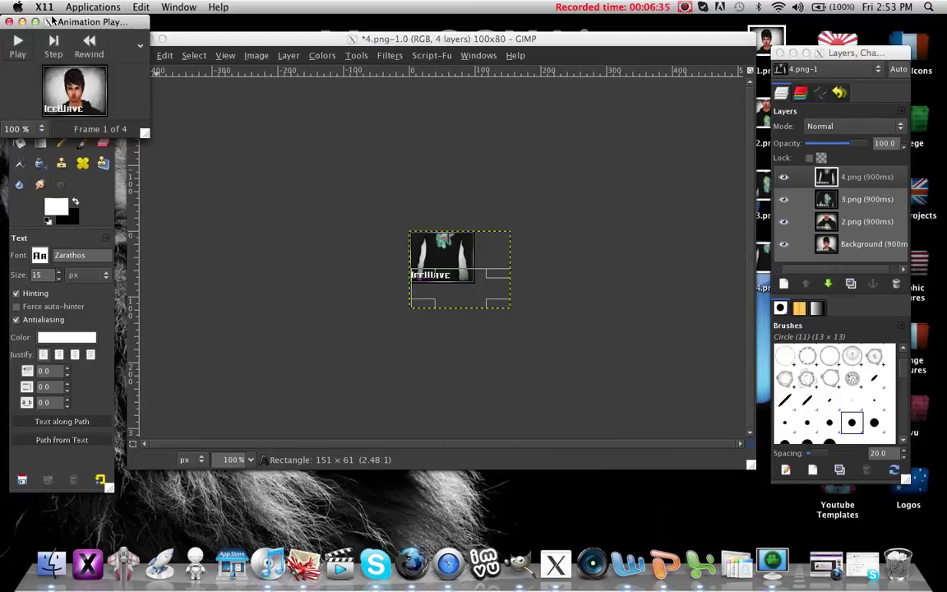
pyautogui.moveTo(51, 18); pyautogui.dragTo(434, 152)
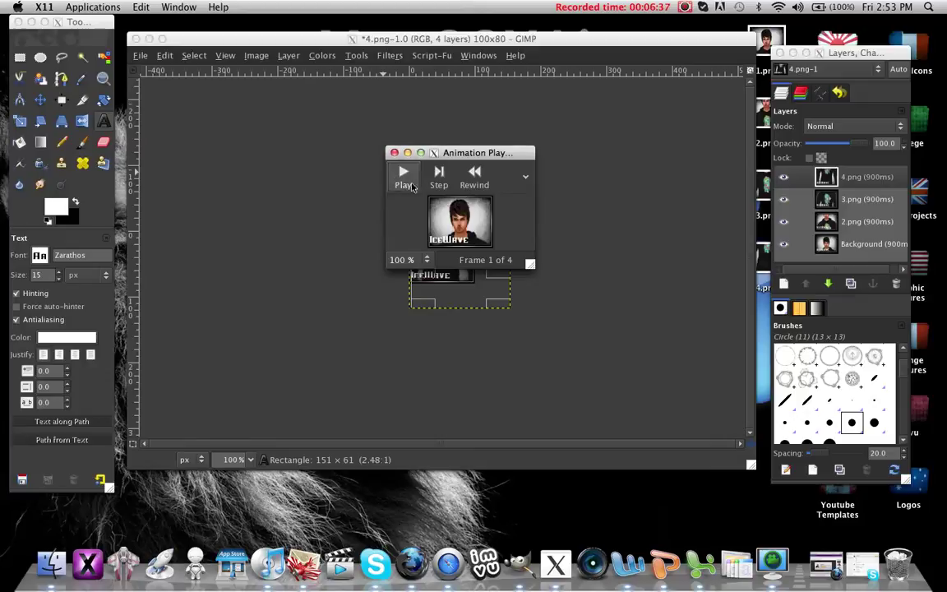
pyautogui.click(402, 177)
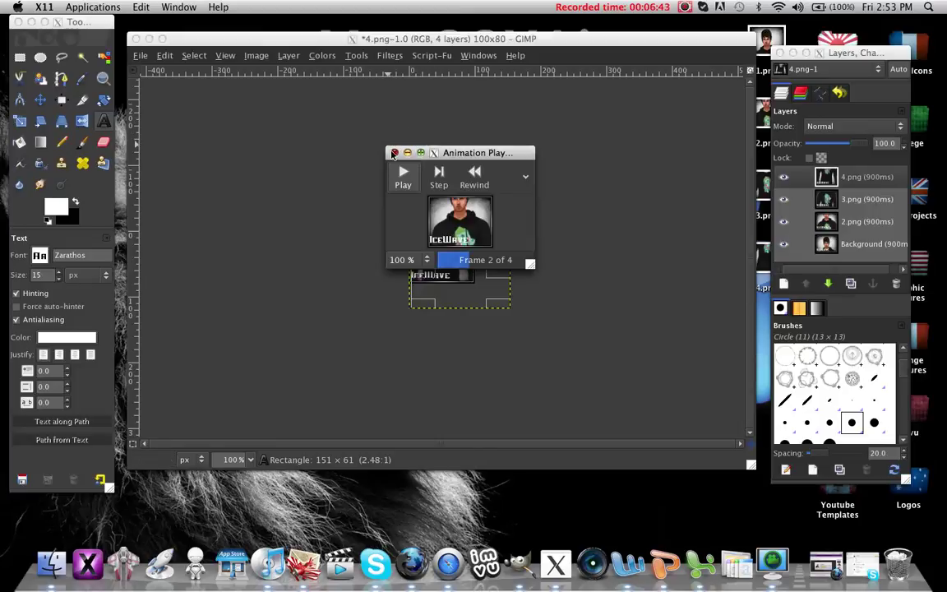
pyautogui.click(394, 152)
# Start saving the image as Bublasaur.gif in the Imvu folder on the Desktop.
pyautogui.click(140, 55)
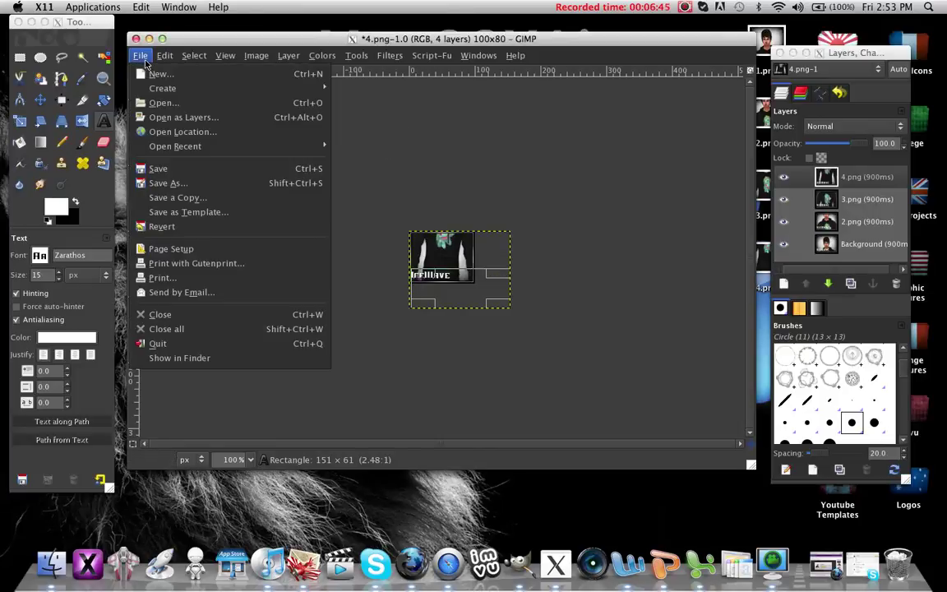
pyautogui.click(211, 182)
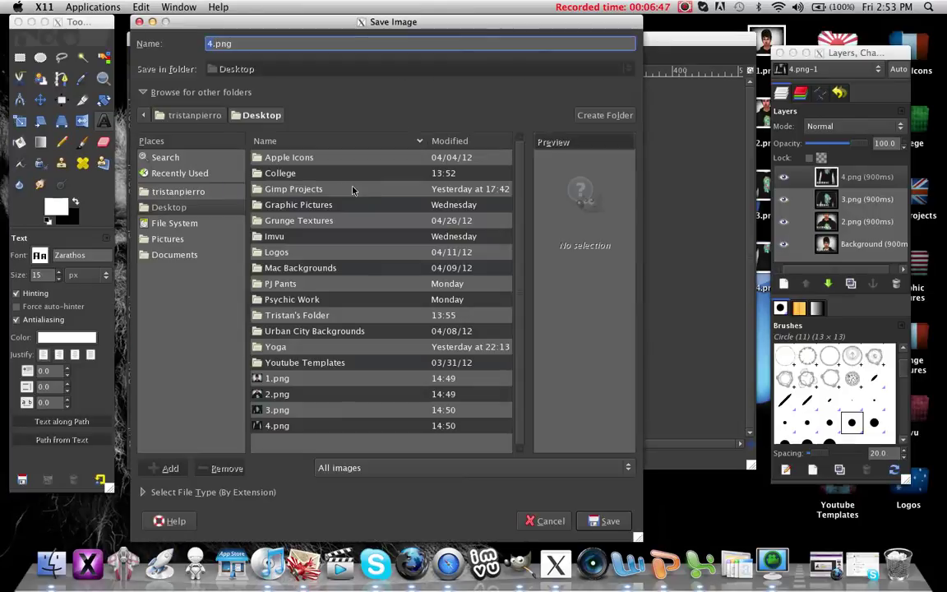
pyautogui.doubleClick(274, 236)
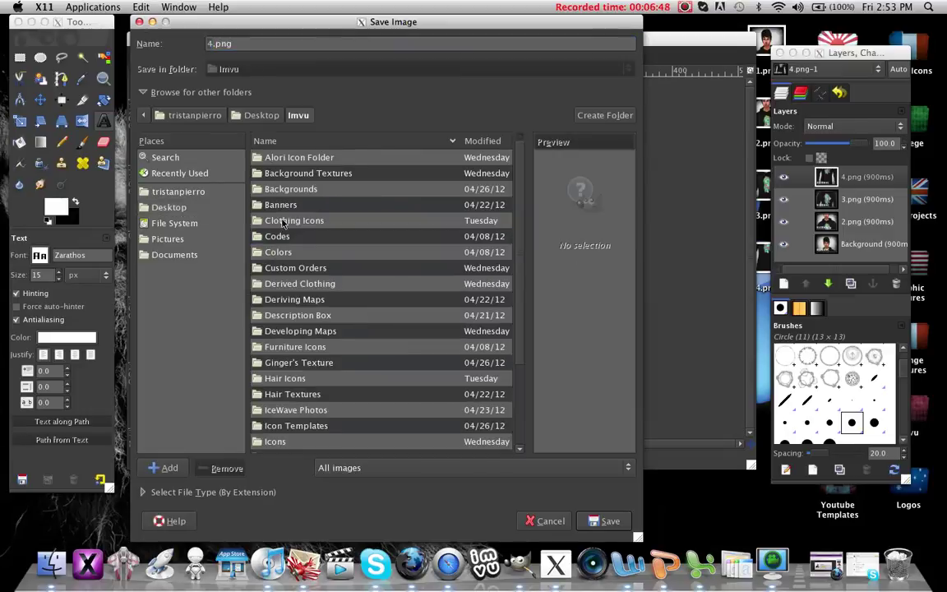
pyautogui.click(284, 45)
pyautogui.hotkey('ctrl', 'a')
pyautogui.write('B')
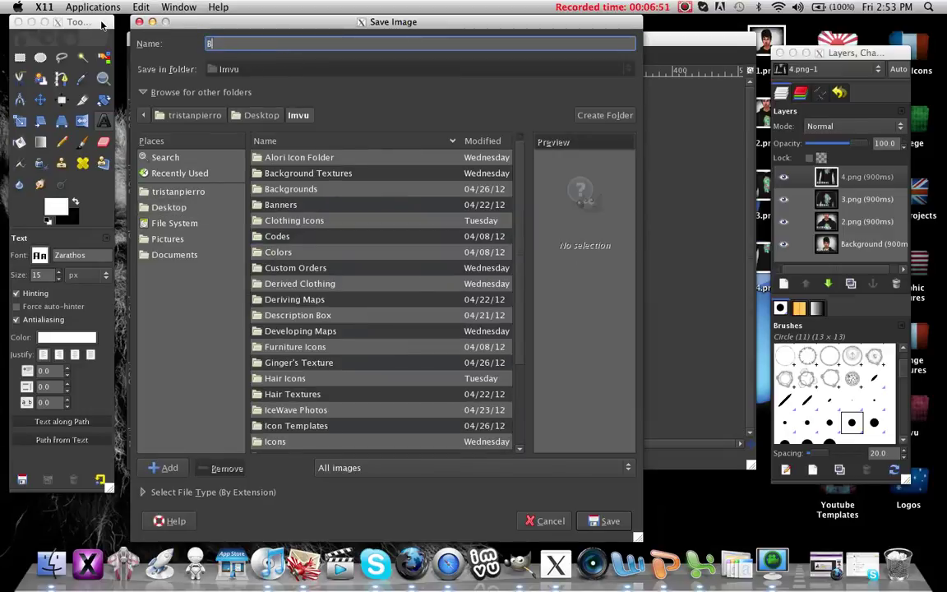
pyautogui.write('ublasaur.gif')
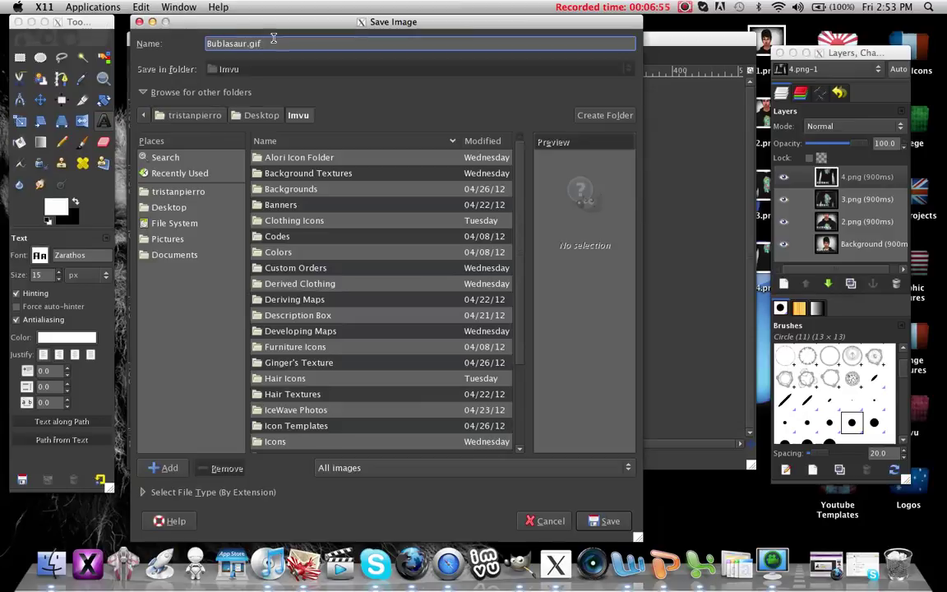
pyautogui.hotkey('ctrl', 'a')
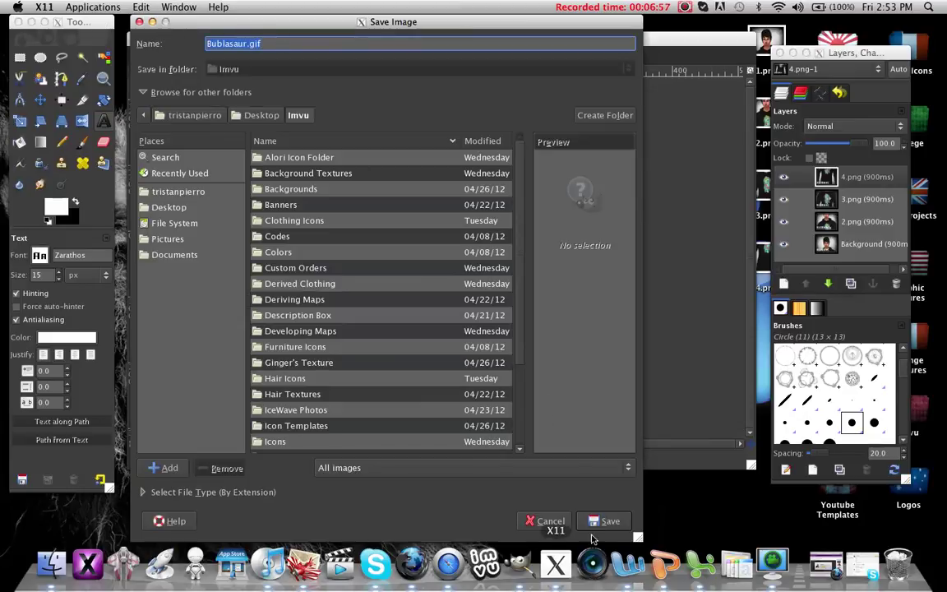
pyautogui.press('Return')
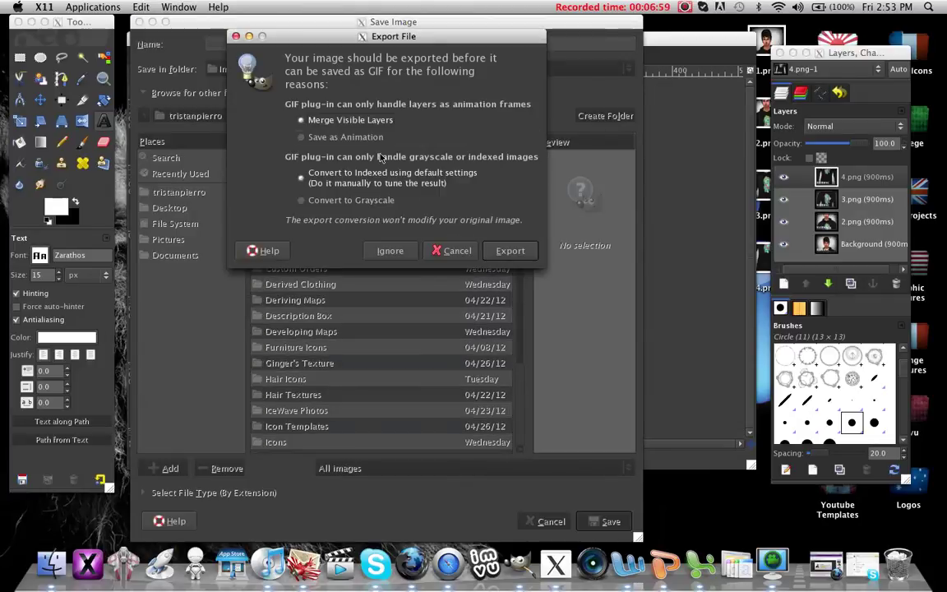
# Choose Save as Animation for the GIF export, continue to the GIF options, and cancel the whole save.
pyautogui.click(304, 141)
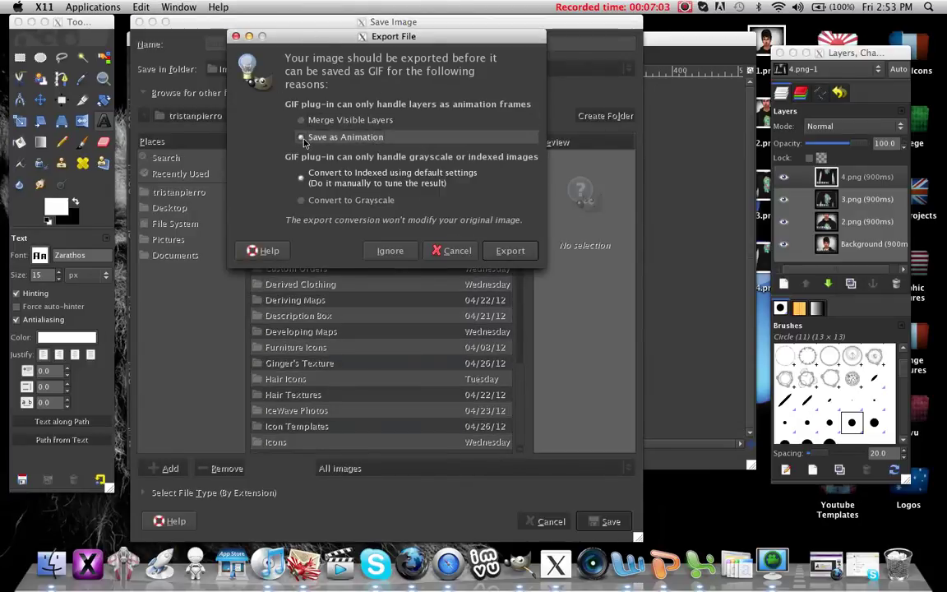
pyautogui.click(509, 250)
pyautogui.press('Return')
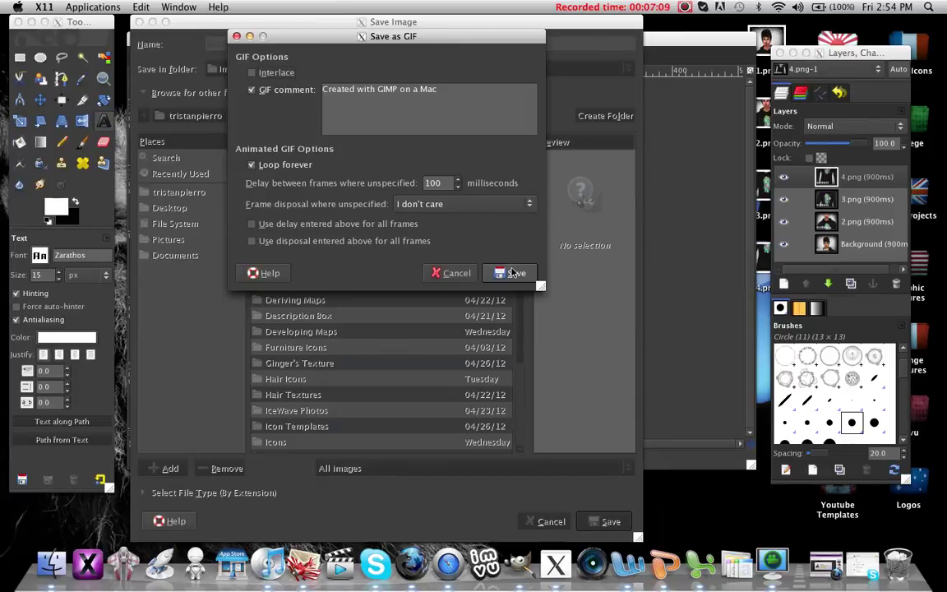
pyautogui.click(453, 273)
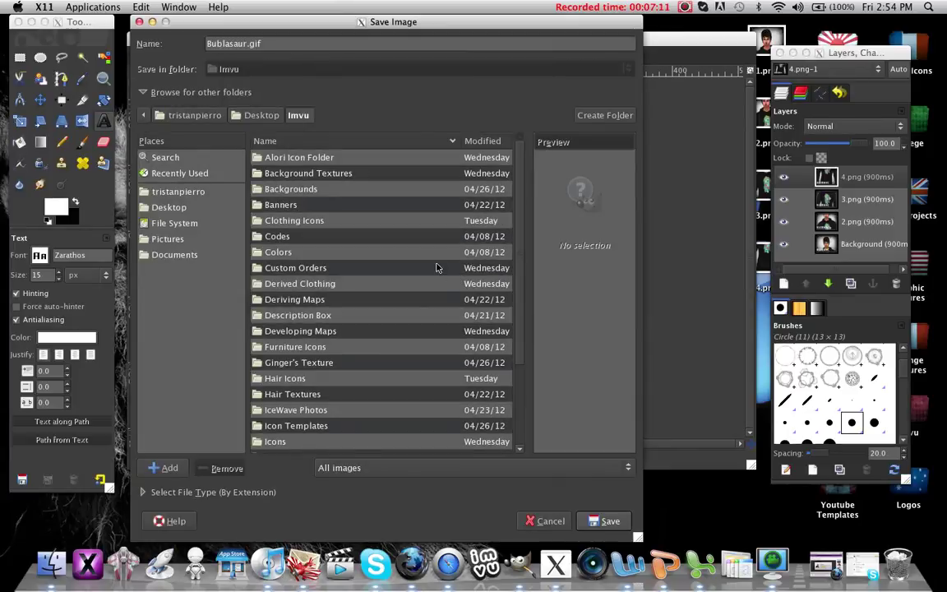
pyautogui.click(547, 521)
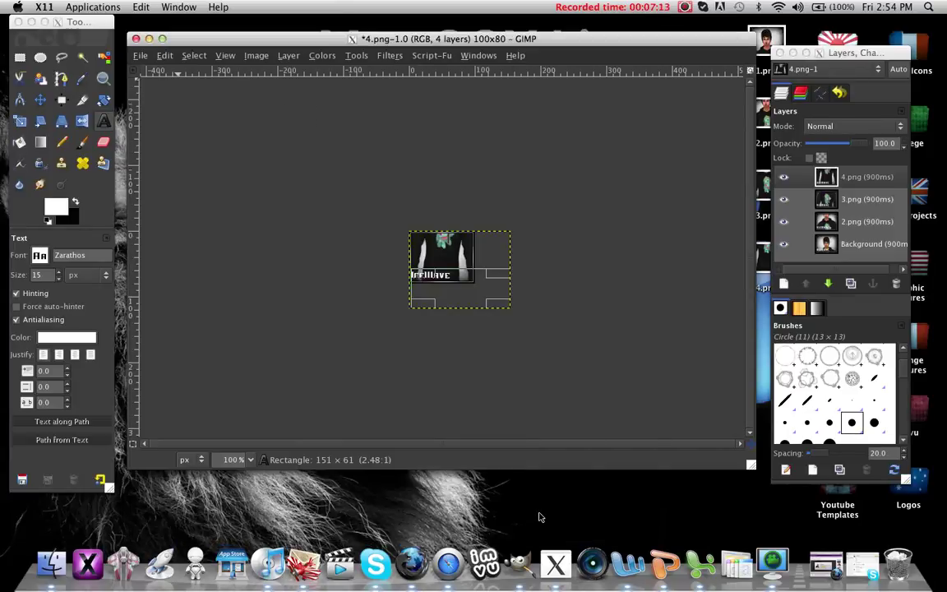